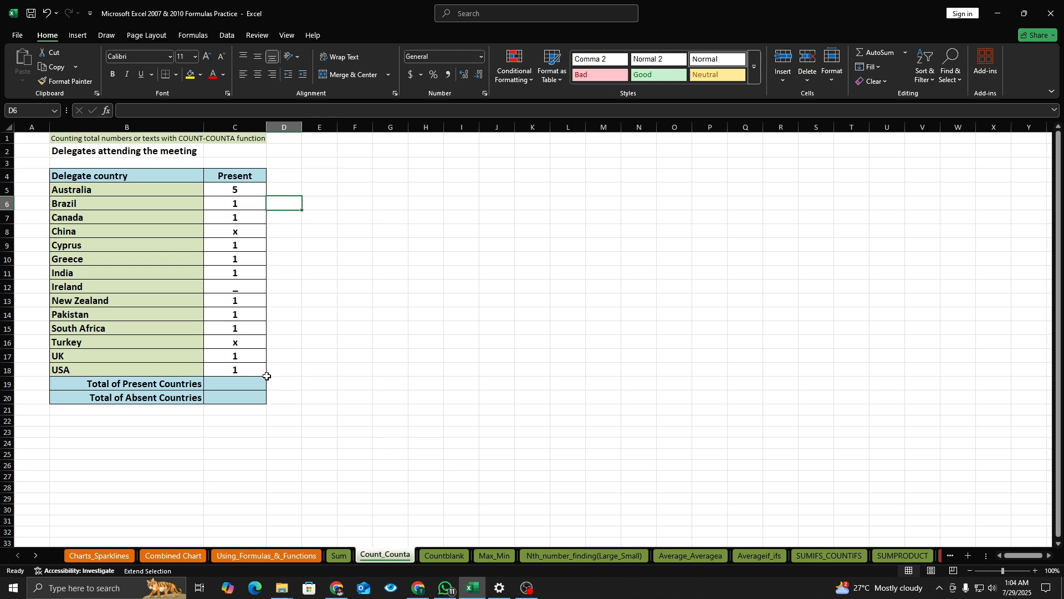
pyautogui.click(250, 382)
pyautogui.click(344, 370)
pyautogui.click(348, 414)
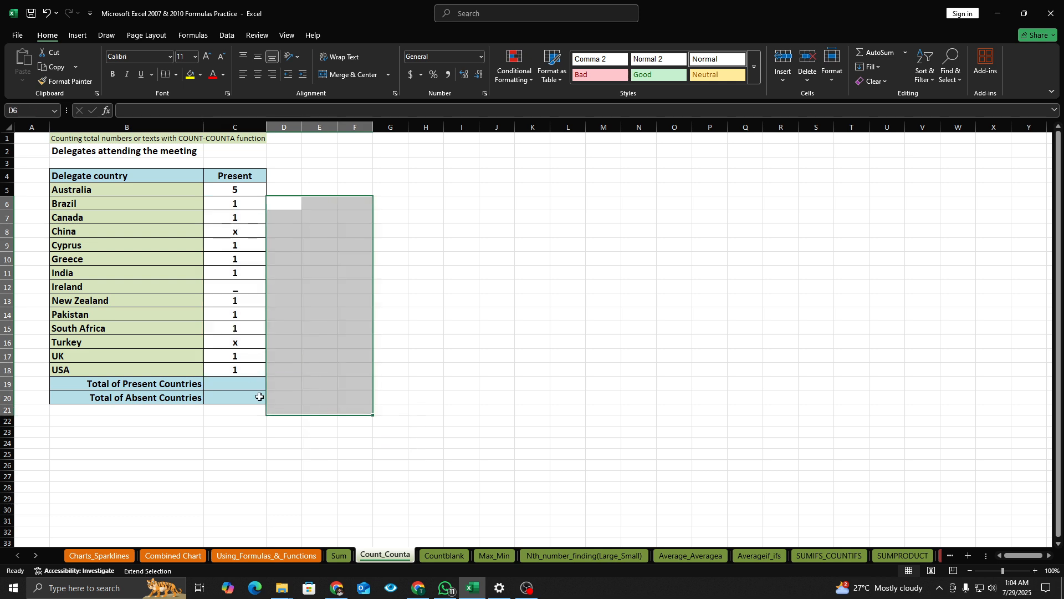
pyautogui.click(252, 386)
pyautogui.press('Escape')
pyautogui.click(338, 305)
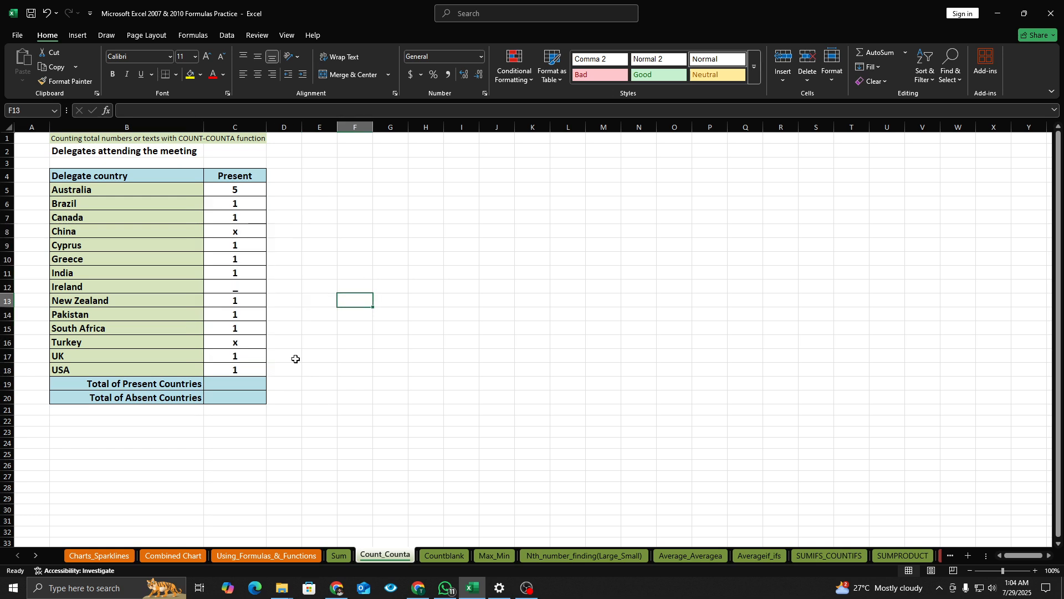
# Enter =COUNT(C5:C18) in cell C19 to calculate the Total of Present Countries.
pyautogui.click(242, 382)
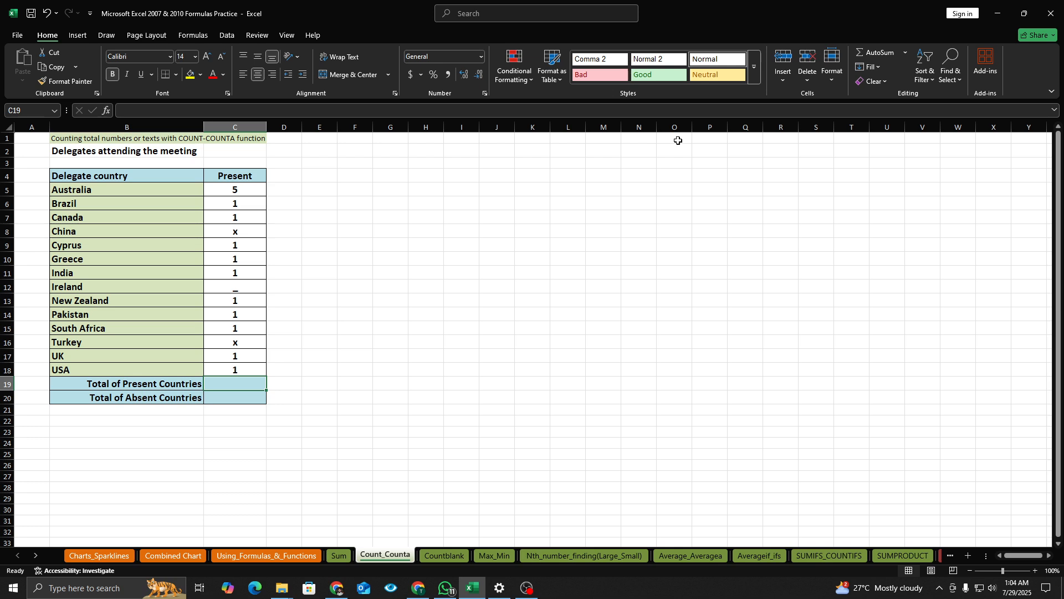
pyautogui.write('=')
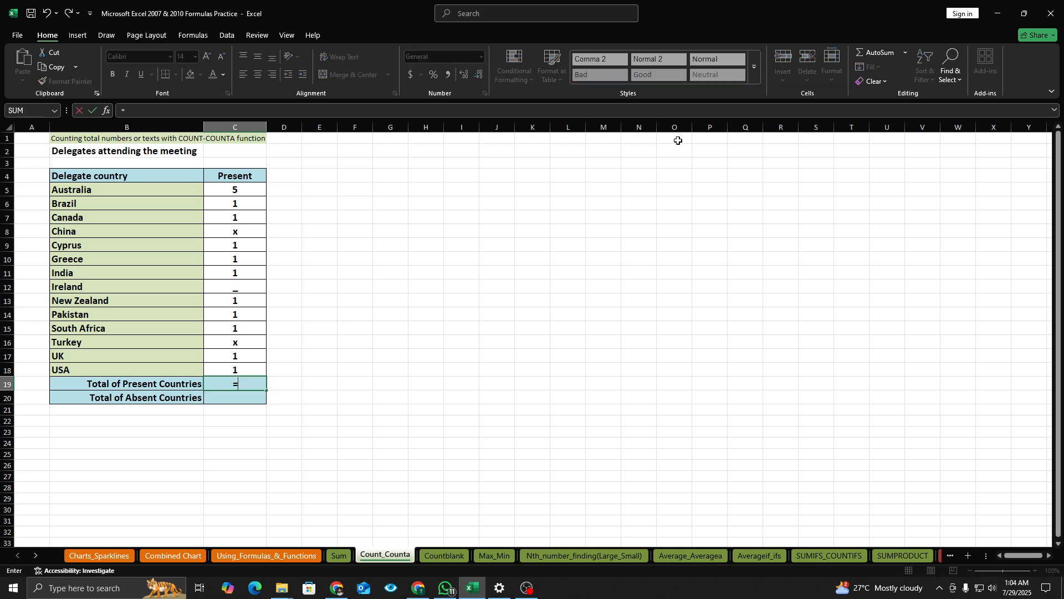
pyautogui.write('(')
pyautogui.press('BackSpace')
pyautogui.write('count')
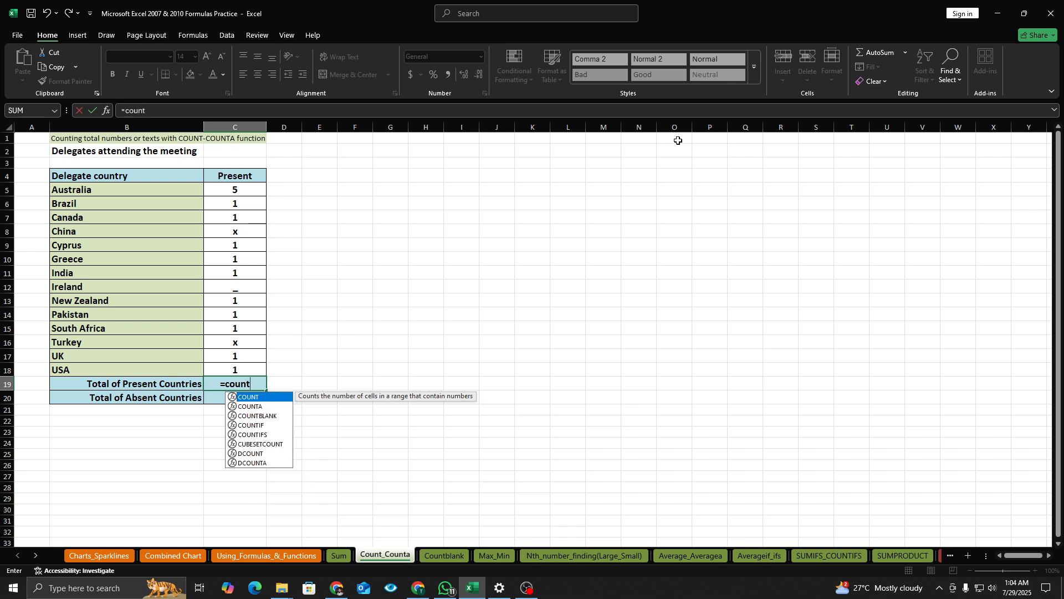
pyautogui.write('(')
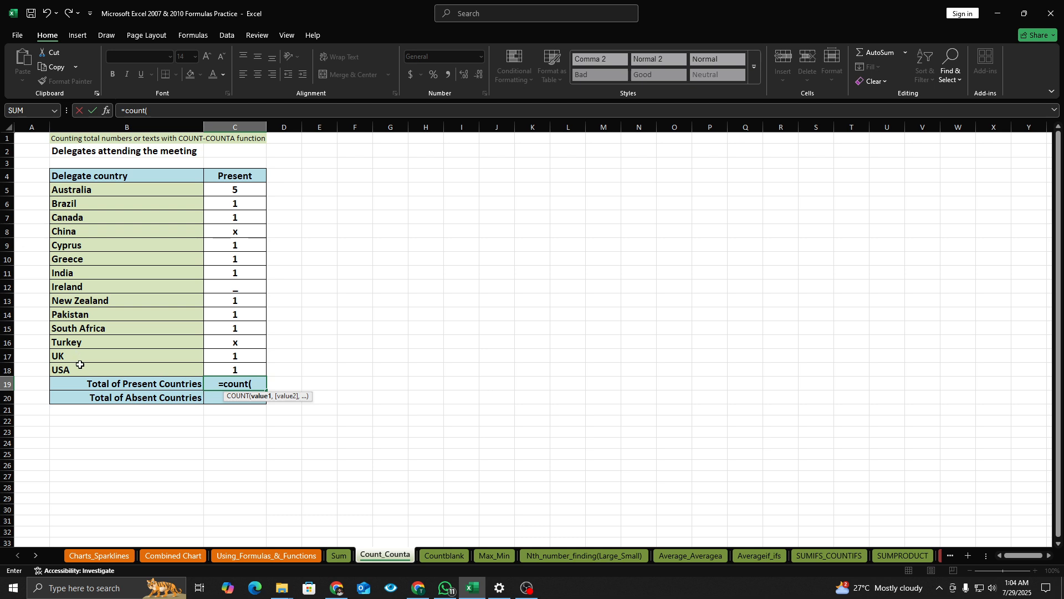
pyautogui.click(248, 191)
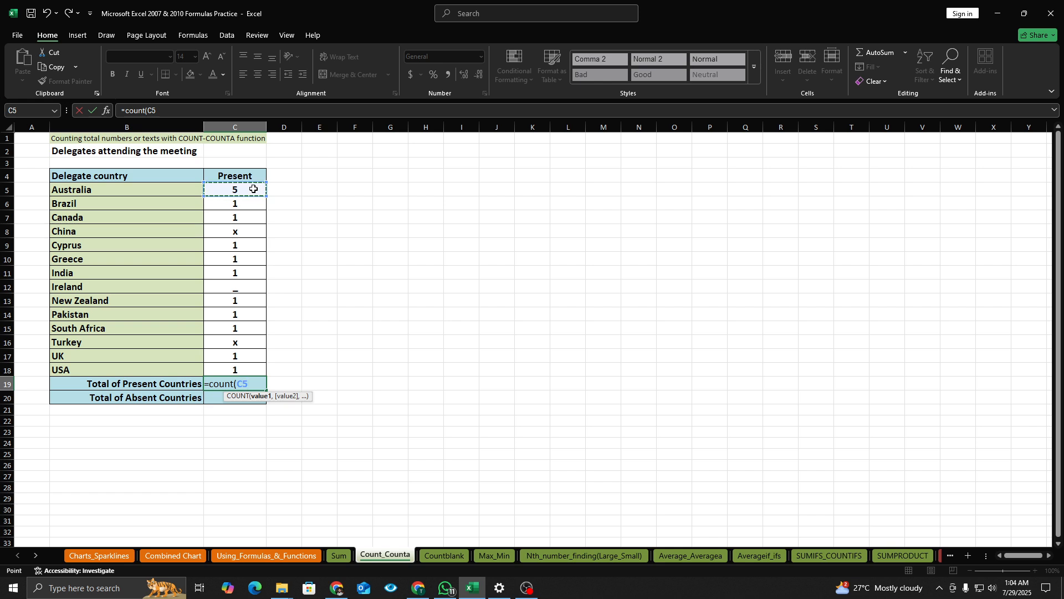
pyautogui.moveTo(254, 189); pyautogui.dragTo(252, 369)
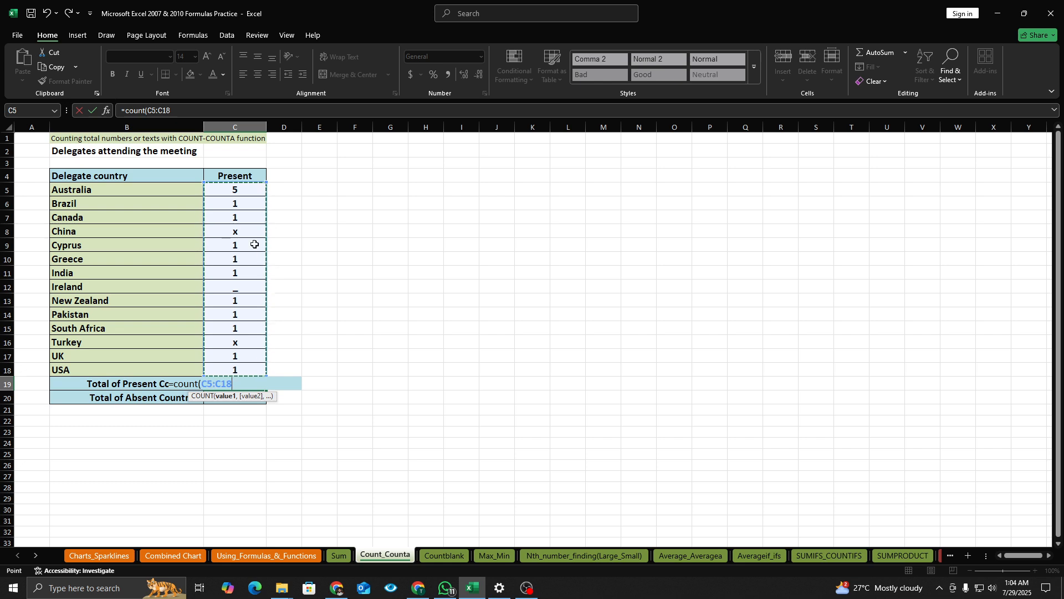
pyautogui.write(')')
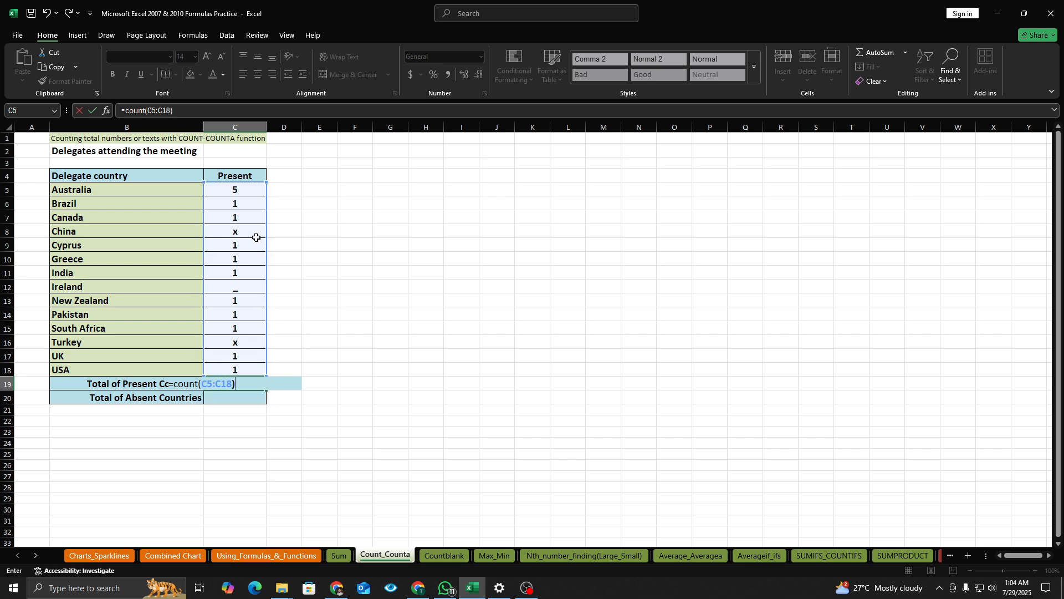
pyautogui.press('Return')
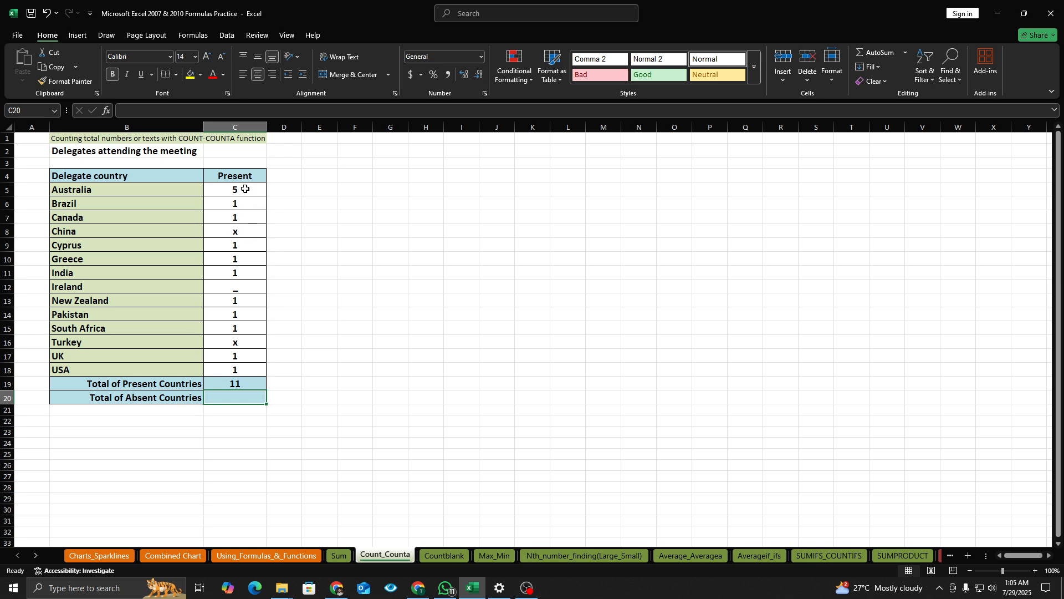
# Examine the non-numeric Present entries for China, Ireland and Turkey, and review the COUNT formula in C19.
pyautogui.click(236, 232)
pyautogui.click(244, 285)
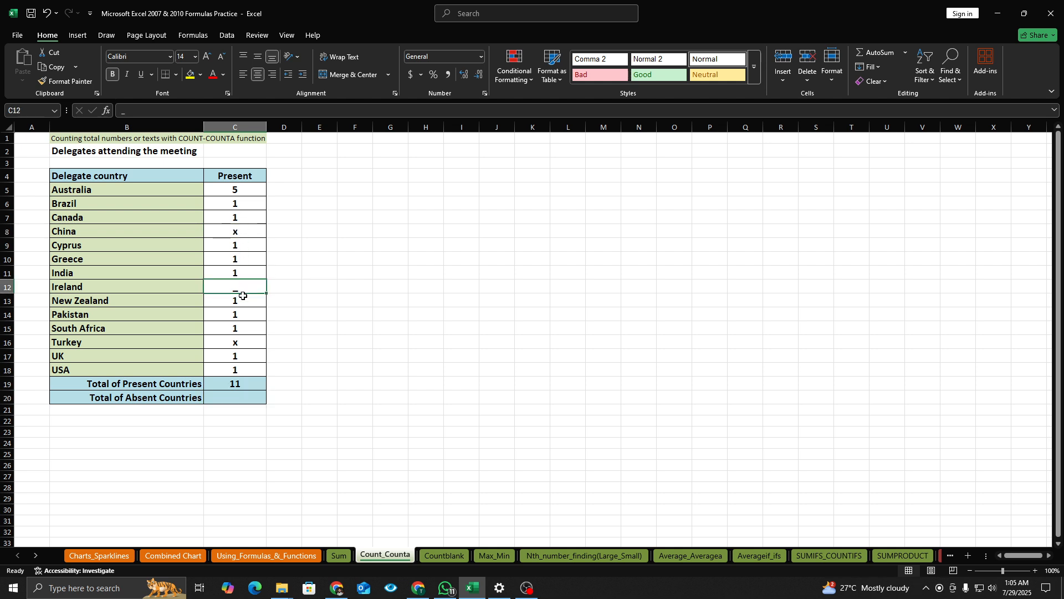
pyautogui.click(239, 343)
pyautogui.click(241, 385)
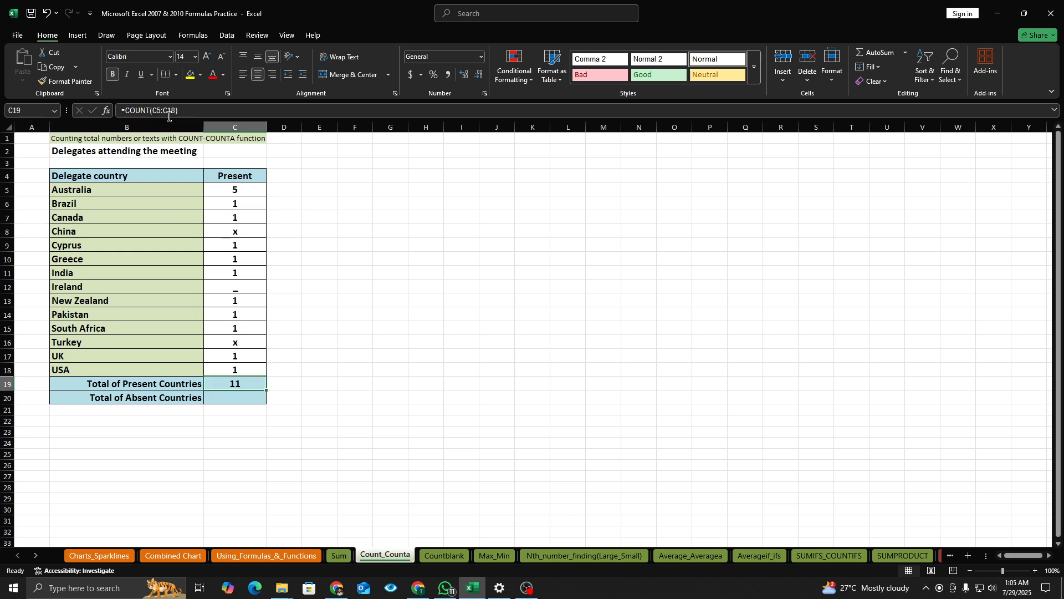
pyautogui.click(121, 111)
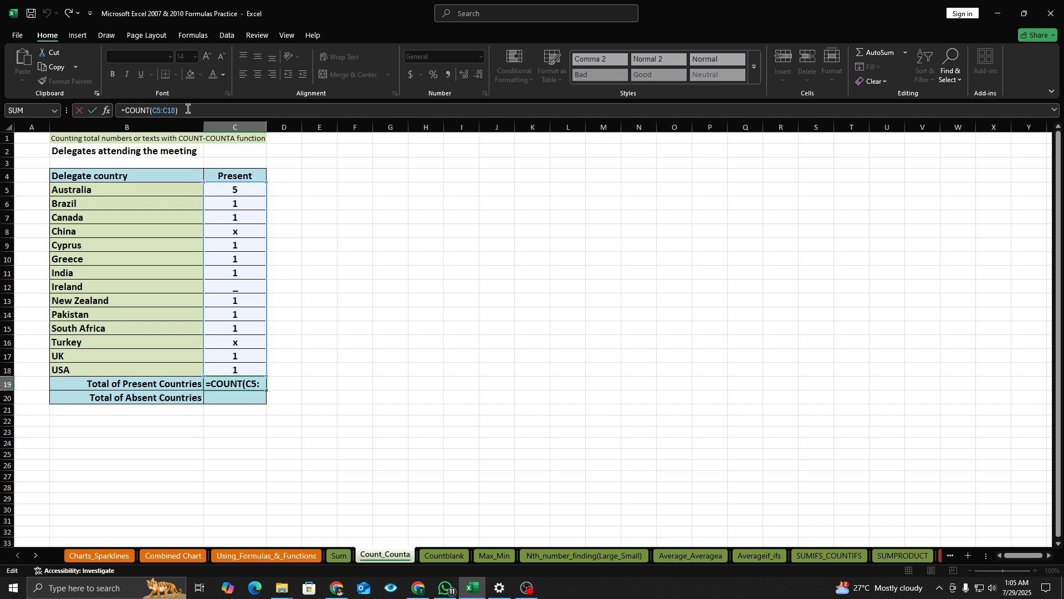
pyautogui.click(311, 332)
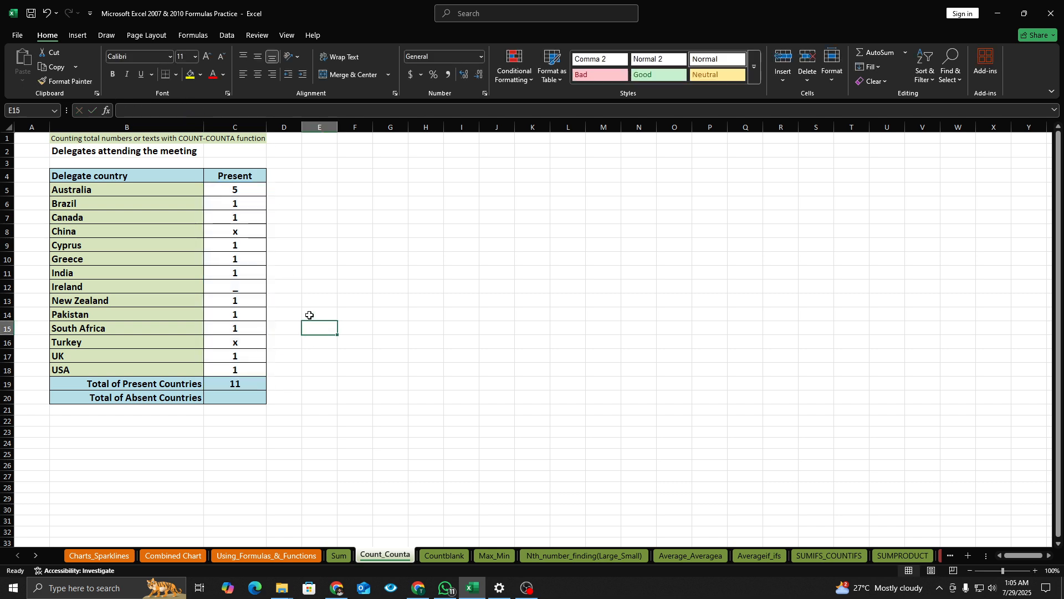
pyautogui.click(250, 387)
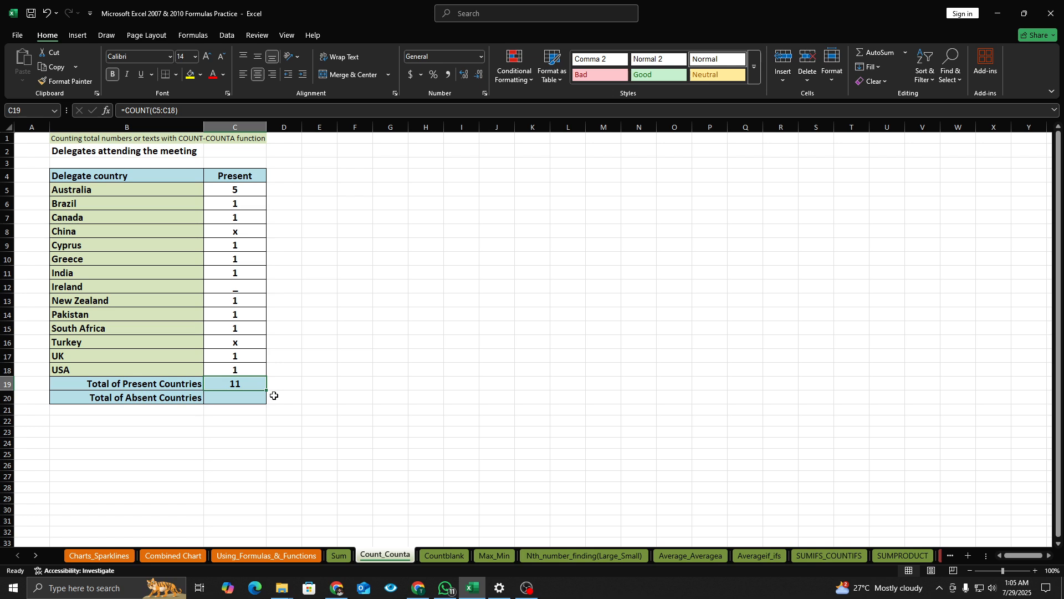
# Enter =COUNTA(C5:C19) in cell C20 beside Total of Absent Countries.
pyautogui.click(244, 399)
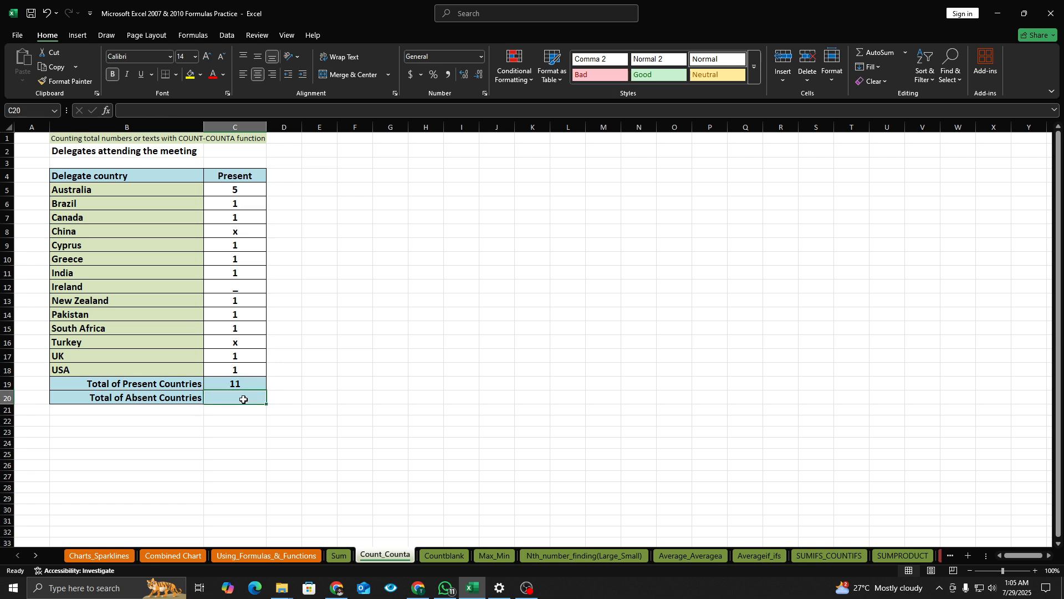
pyautogui.write('=')
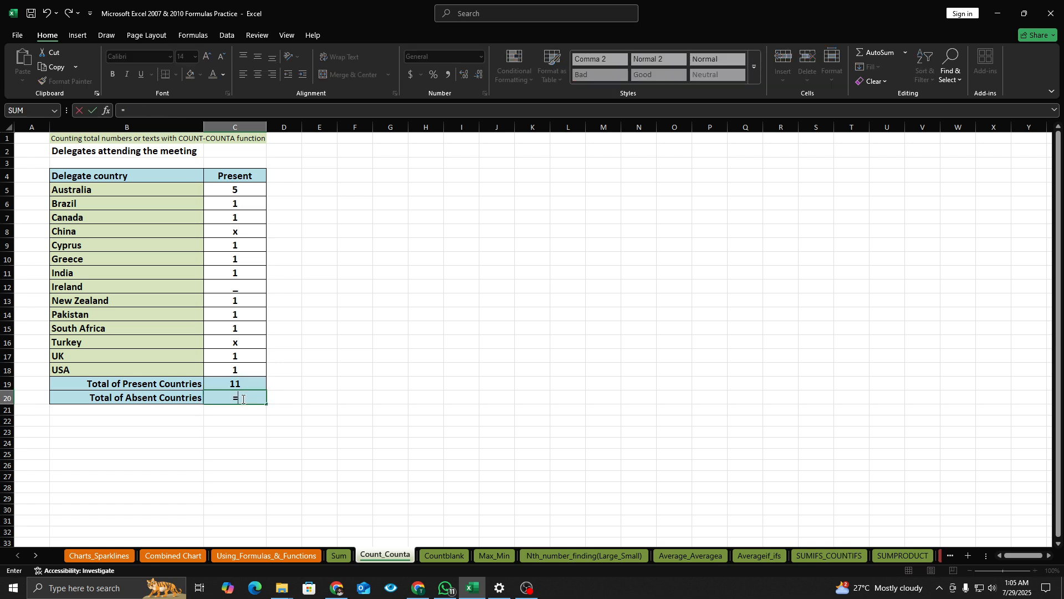
pyautogui.write('counta')
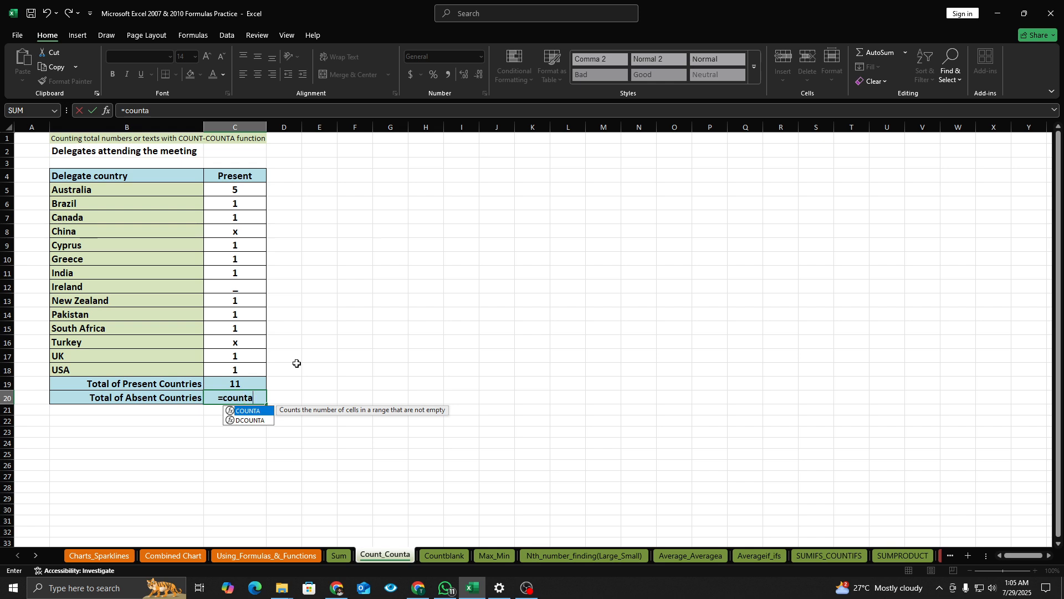
pyautogui.write('(')
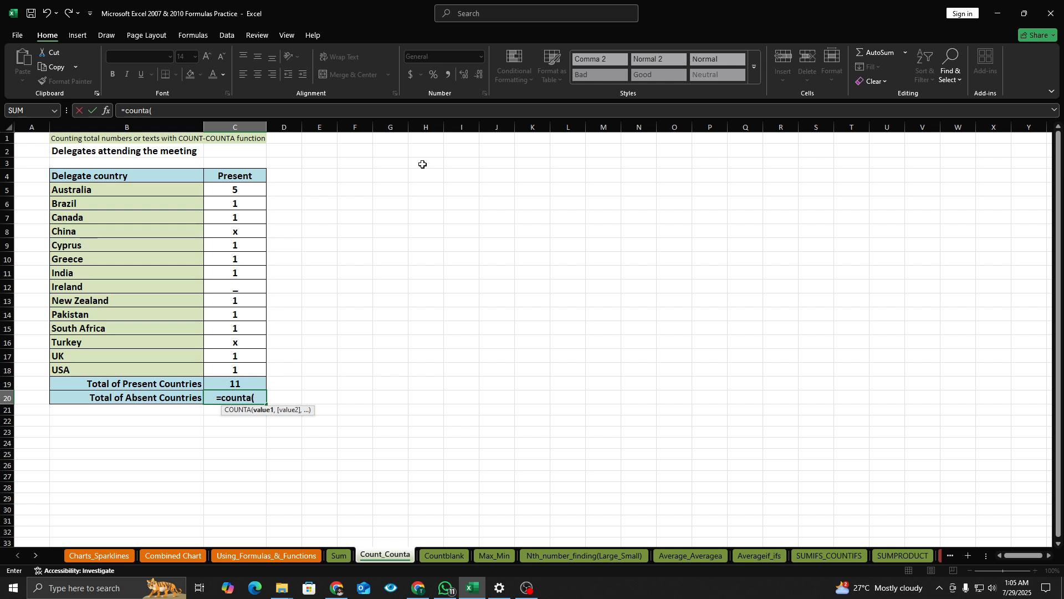
pyautogui.click(252, 189)
pyautogui.moveTo(253, 189); pyautogui.dragTo(244, 381)
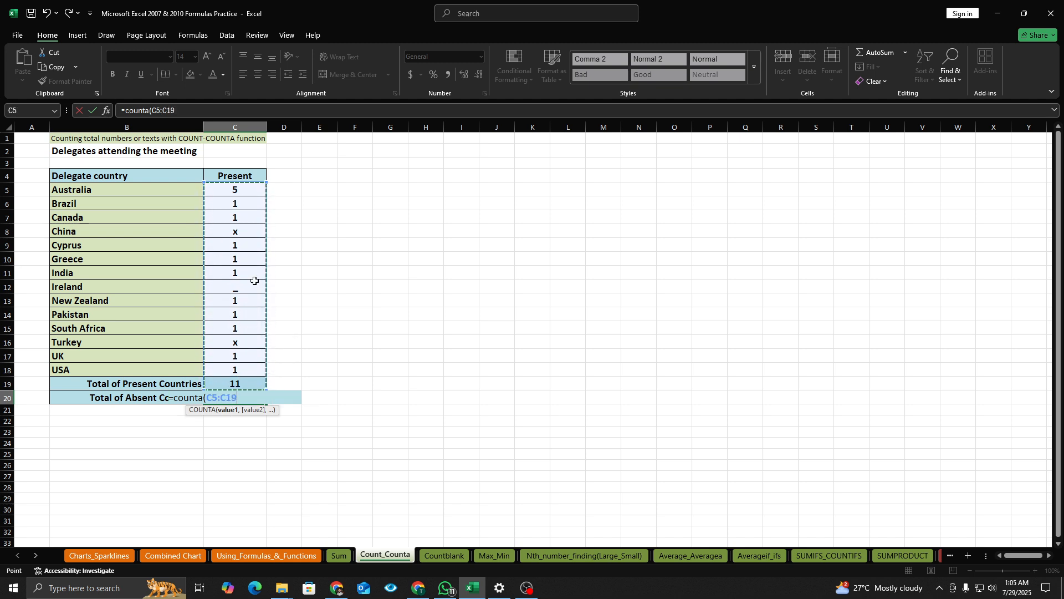
pyautogui.write(')')
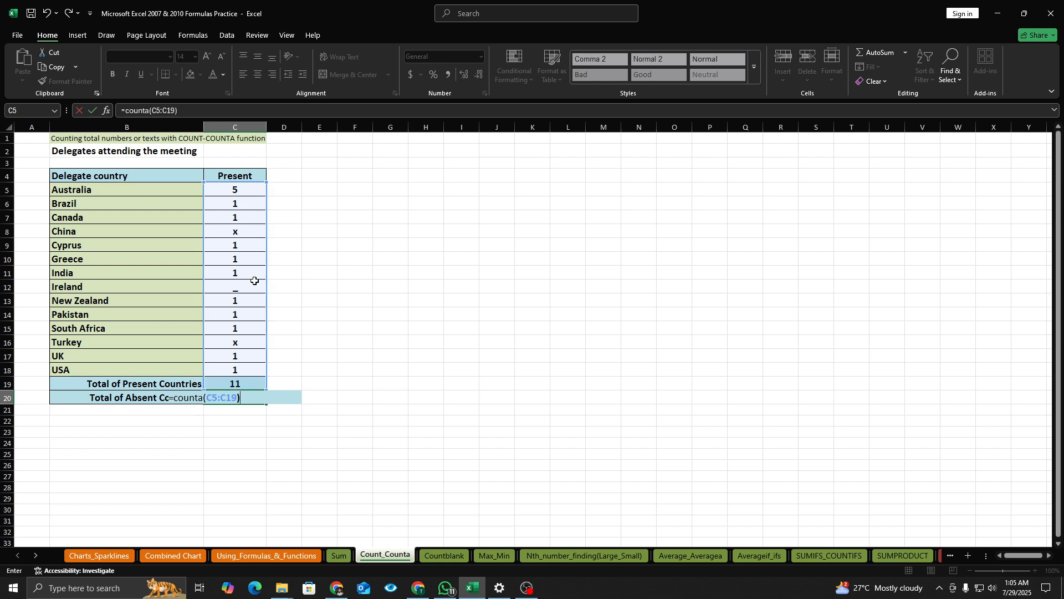
pyautogui.press('Return')
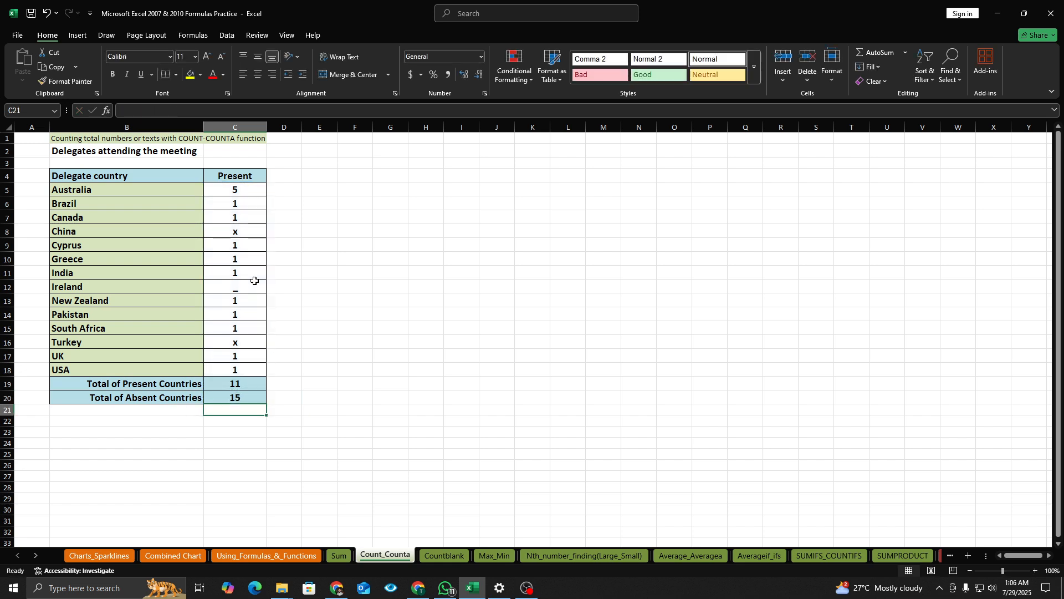
# Check the range used by the COUNTA formula in C20 against the country entries in C5:C18.
pyautogui.click(241, 396)
pyautogui.doubleClick(242, 398)
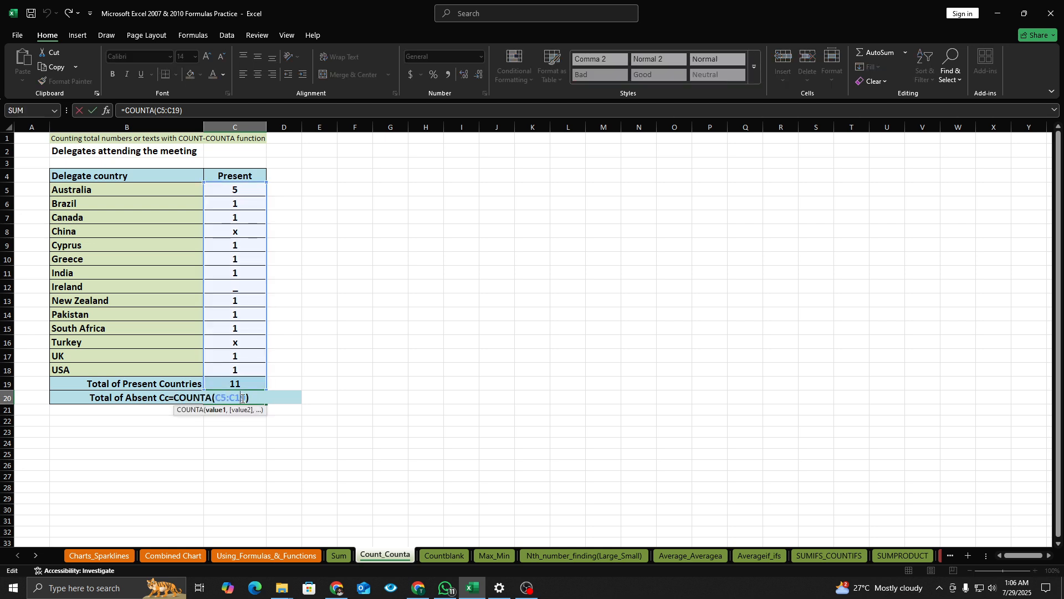
pyautogui.click(243, 369)
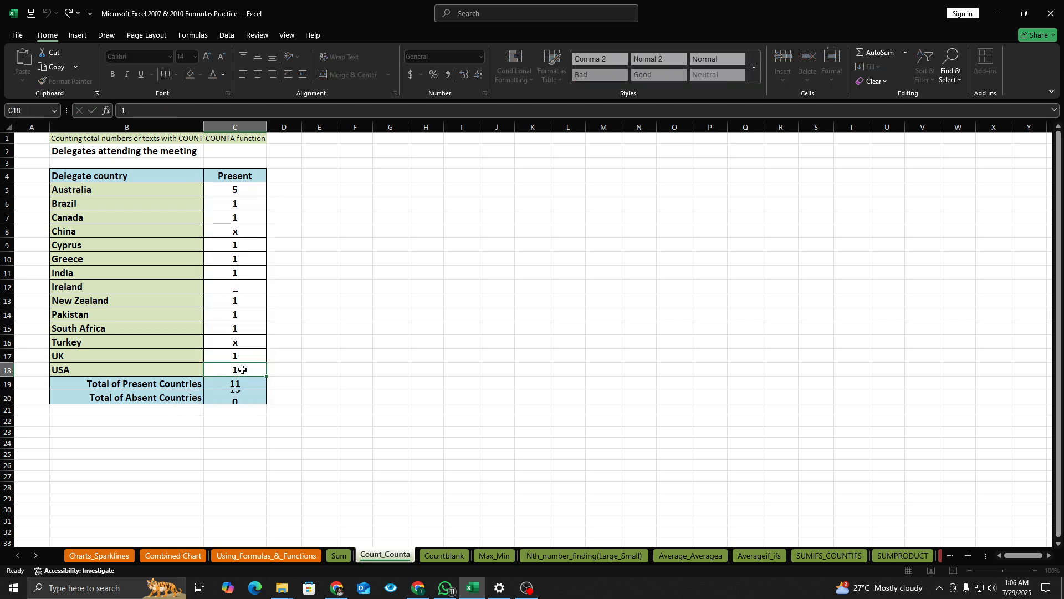
pyautogui.hotkey('ctrl', 'z')
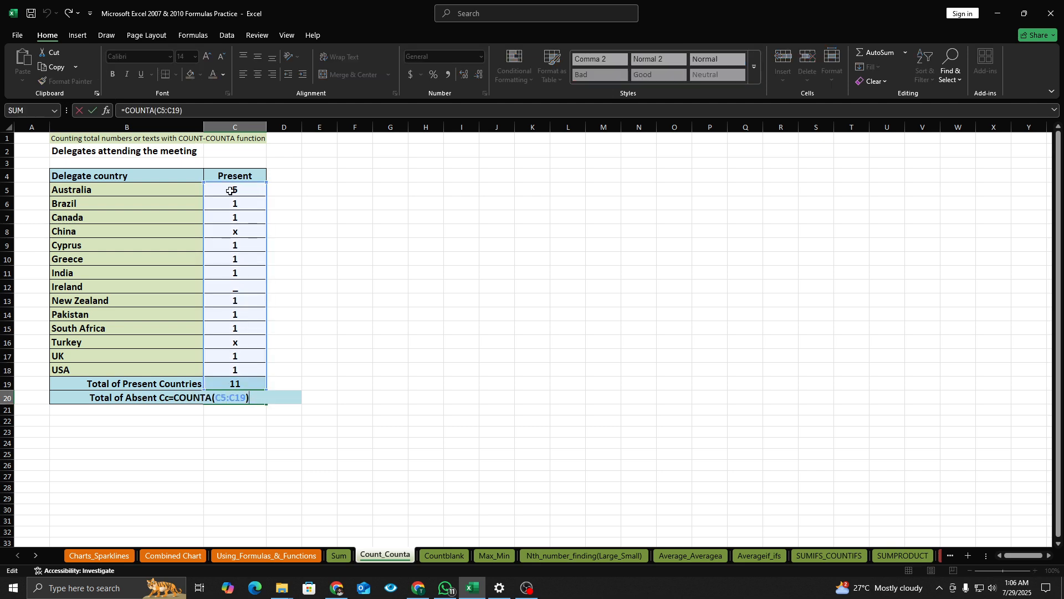
pyautogui.moveTo(233, 190); pyautogui.dragTo(243, 384)
pyautogui.hotkey('ctrl', 'y')
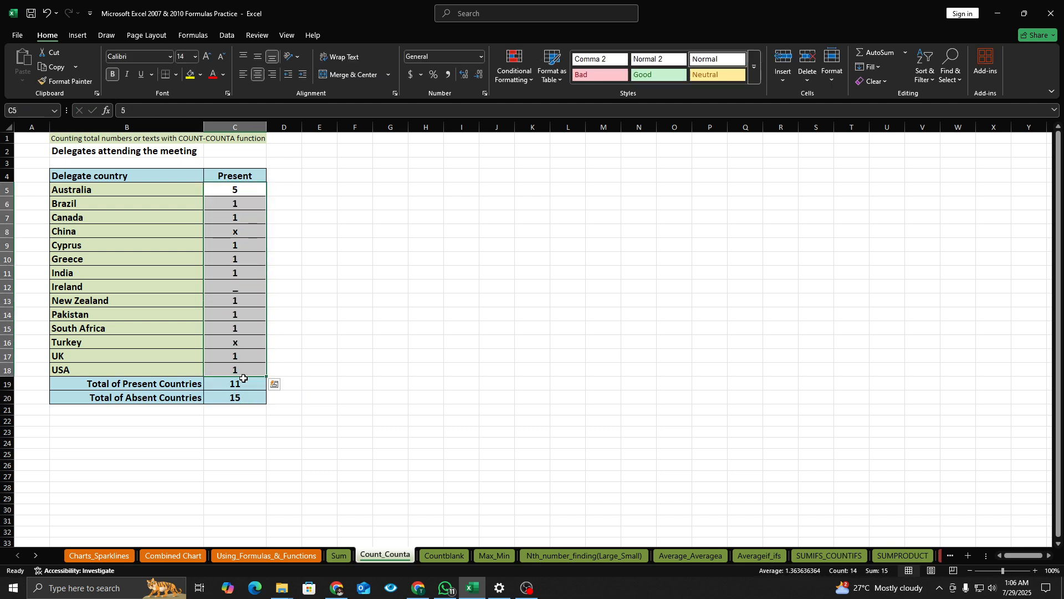
pyautogui.click(240, 393)
pyautogui.doubleClick(239, 392)
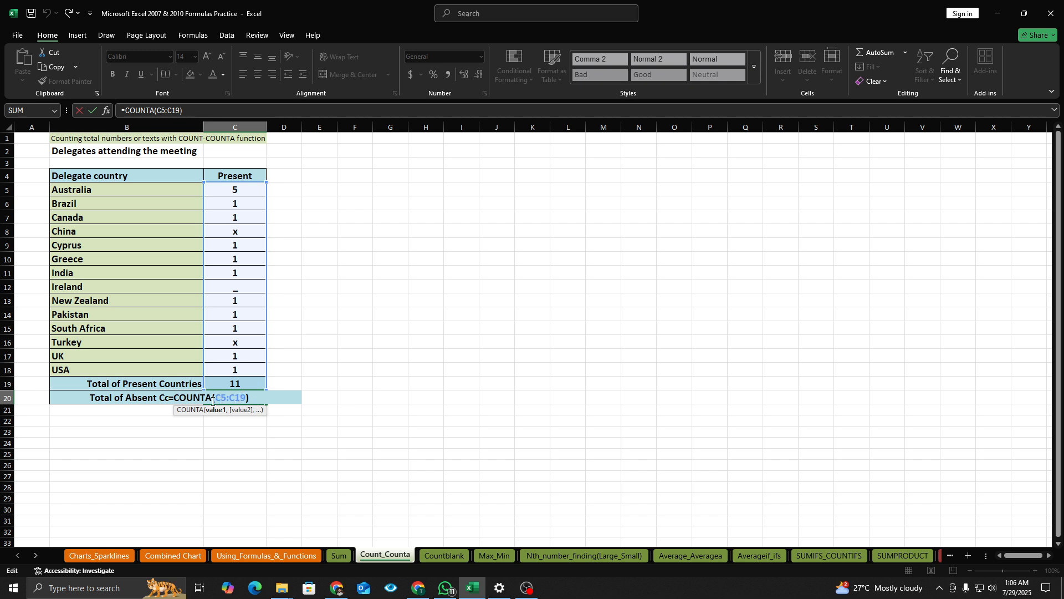
pyautogui.press('Escape')
pyautogui.moveTo(236, 190); pyautogui.dragTo(231, 372)
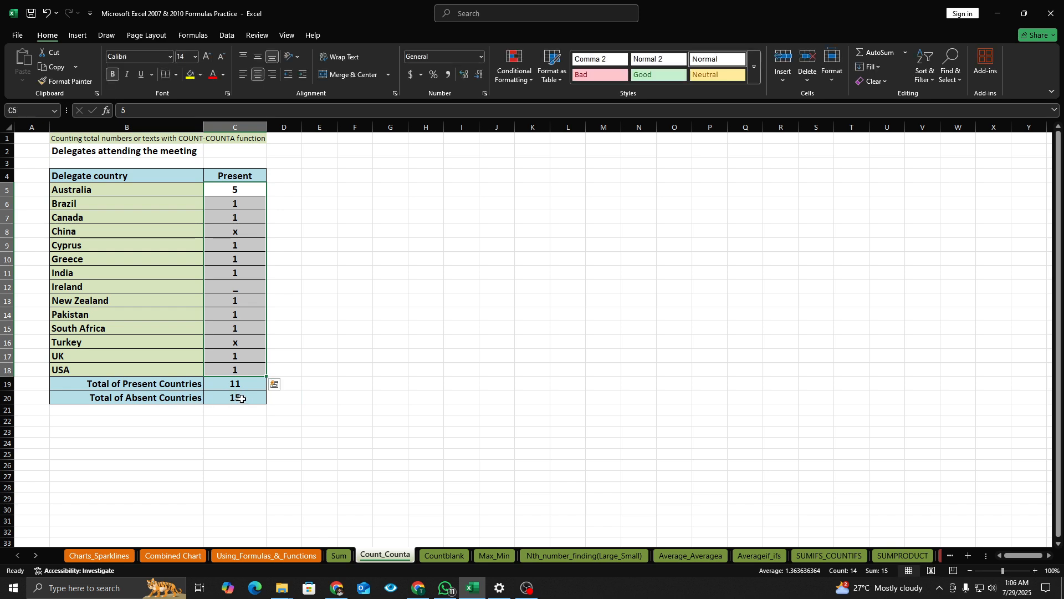
# Correct the COUNTA range in C20 so the formula reads =COUNTA(C5:C18).
pyautogui.doubleClick(242, 399)
pyautogui.press('BackSpace')
pyautogui.press('BackSpace')
pyautogui.press('BackSpace')
pyautogui.press('BackSpace')
pyautogui.press('BackSpace')
pyautogui.press('BackSpace')
pyautogui.press('BackSpace')
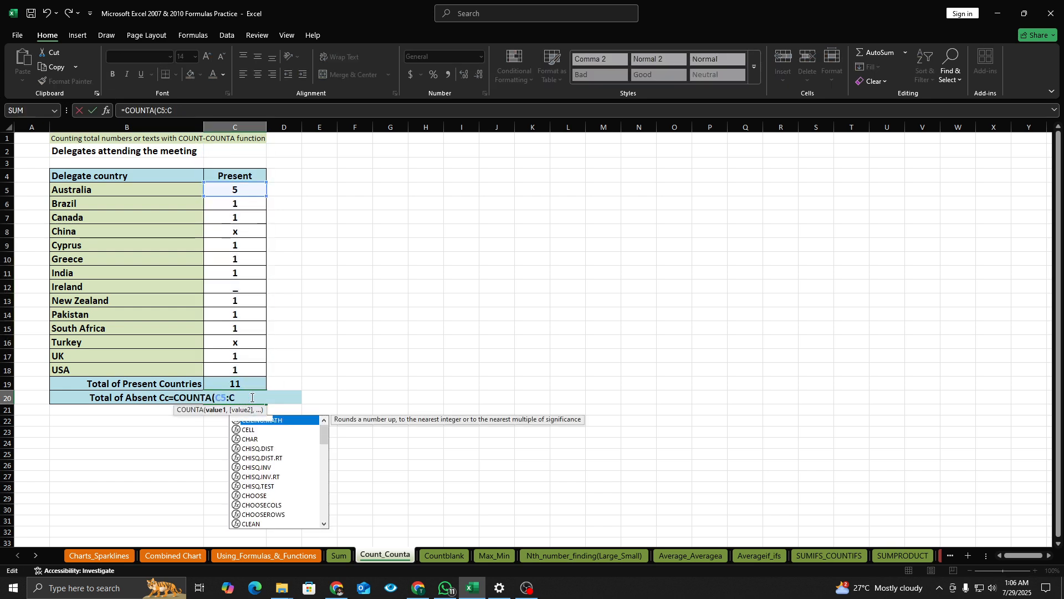
pyautogui.moveTo(237, 191); pyautogui.dragTo(248, 373)
pyautogui.press('Return')
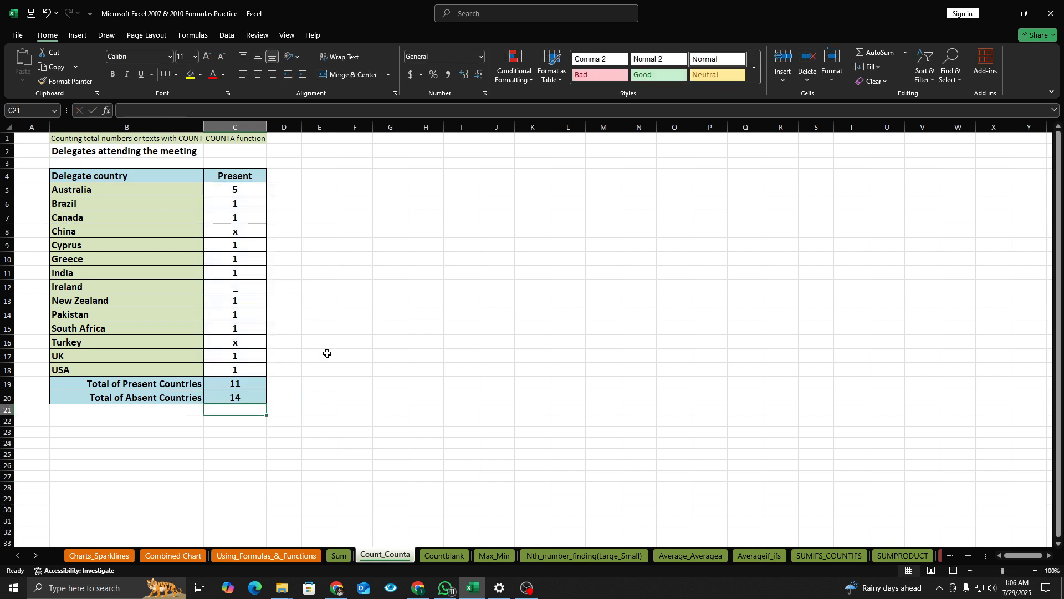
# Extend the formula in C20 to =COUNTA(C5:C18)-COUNT(C5:C18) to calculate the absent countries, and review it.
pyautogui.doubleClick(250, 399)
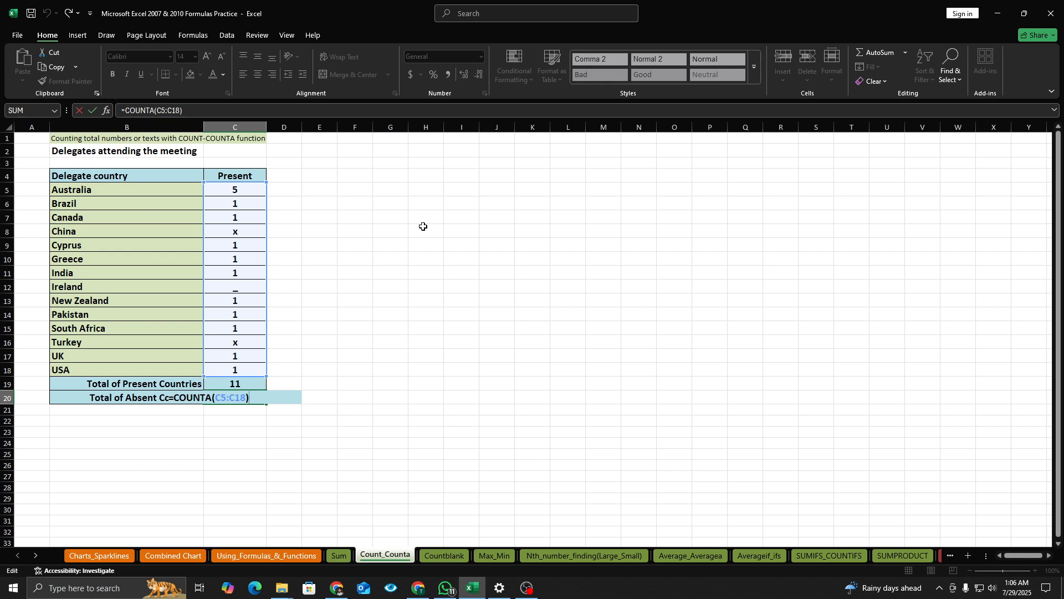
pyautogui.write('-coun')
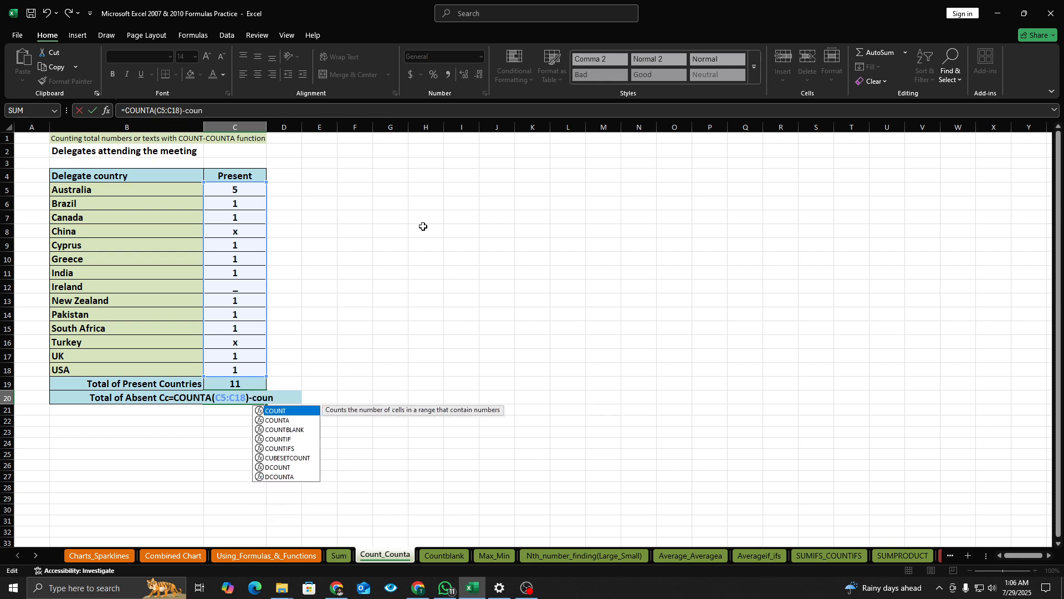
pyautogui.write('t(')
pyautogui.moveTo(242, 190); pyautogui.dragTo(249, 370)
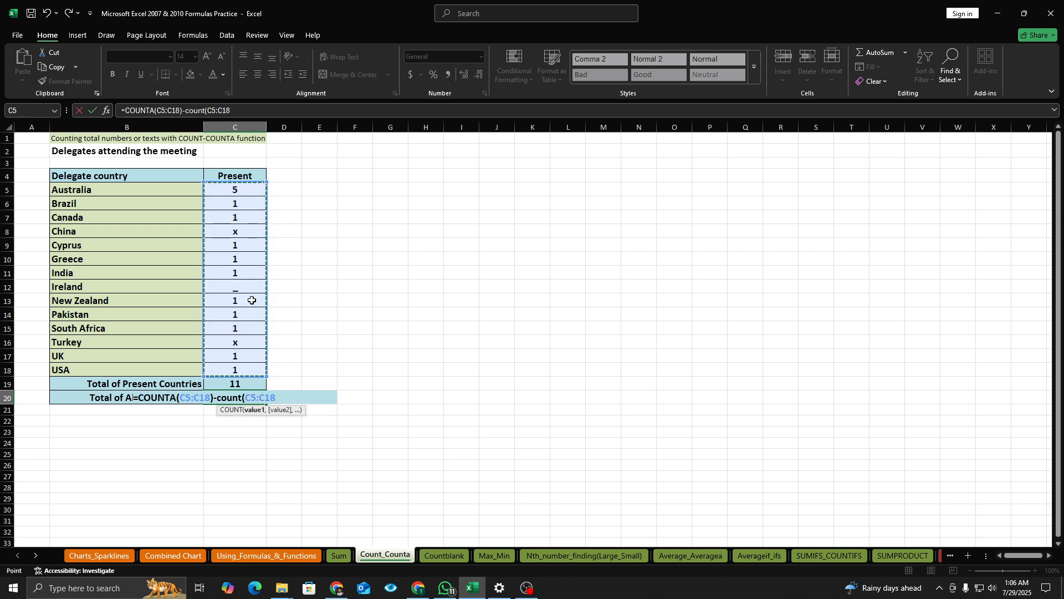
pyautogui.write(')')
pyautogui.press('Return')
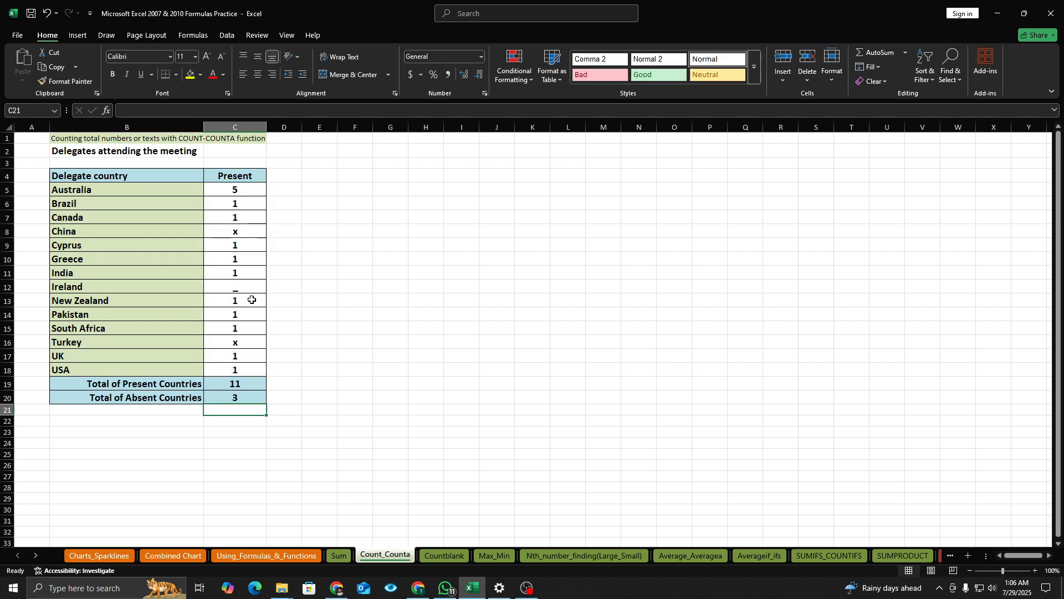
pyautogui.click(241, 401)
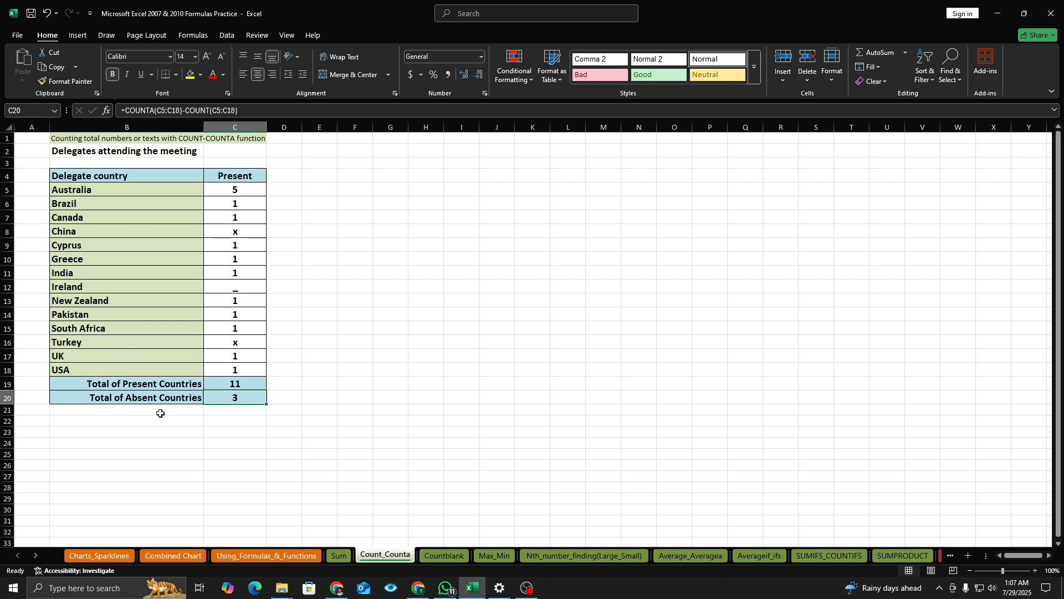
# Review the formulas in C19 and C20, examining the ranges used by the COUNTA-minus-COUNT formula.
pyautogui.click(214, 383)
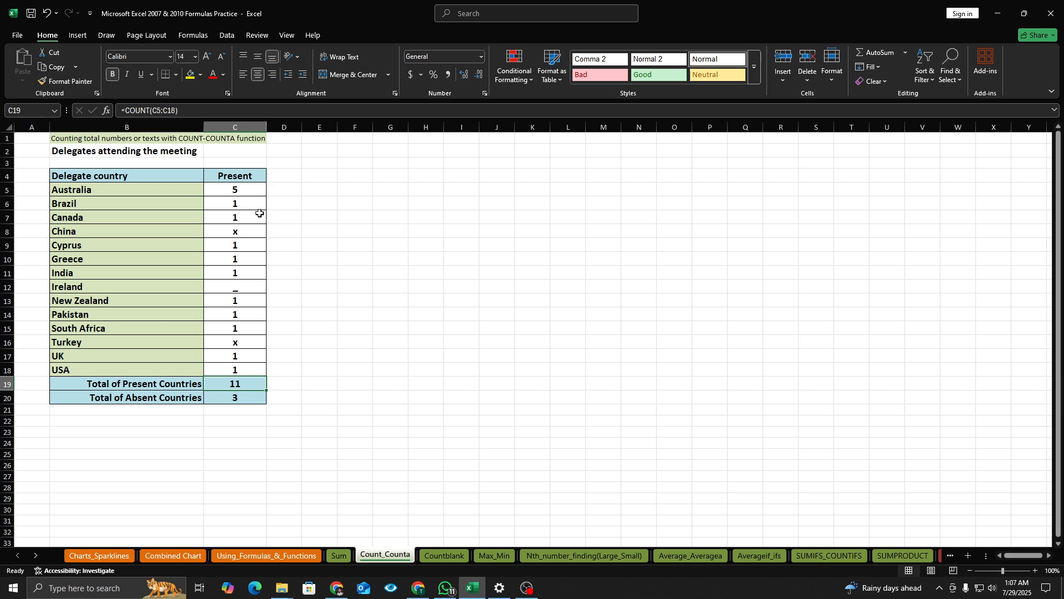
pyautogui.click(244, 399)
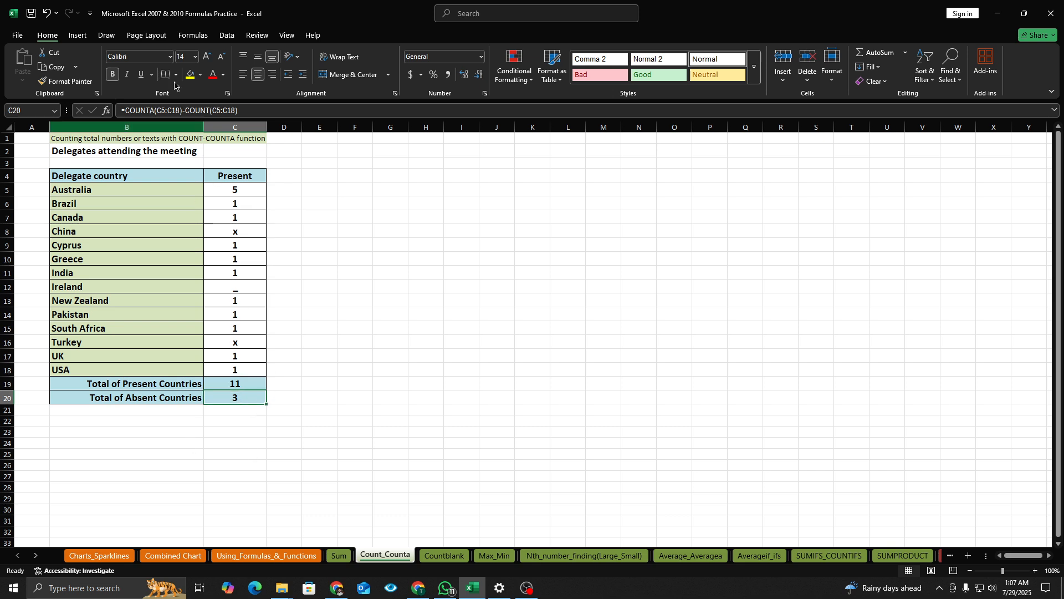
pyautogui.click(183, 111)
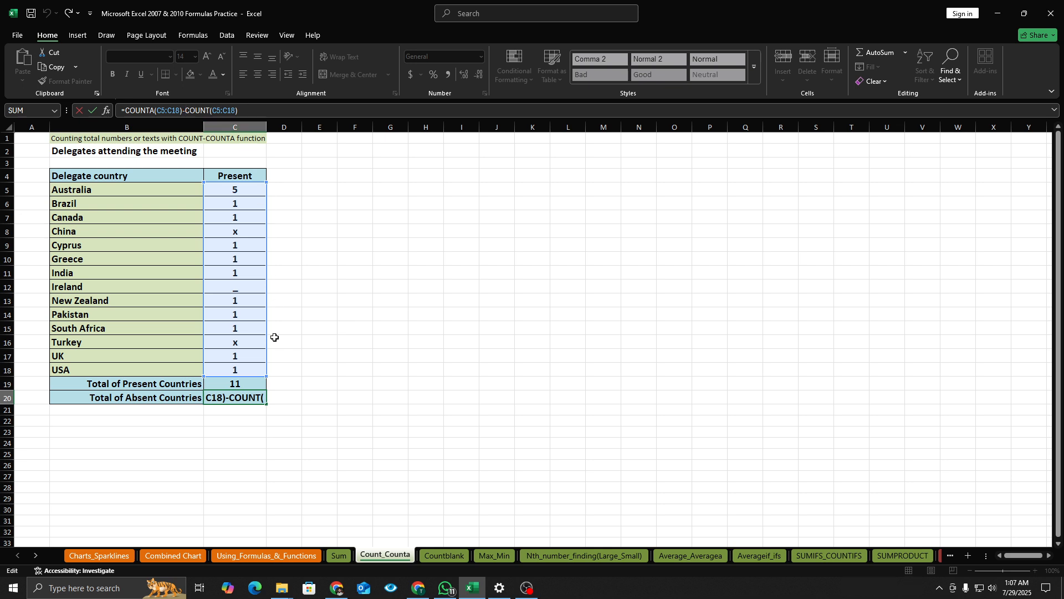
pyautogui.click(284, 381)
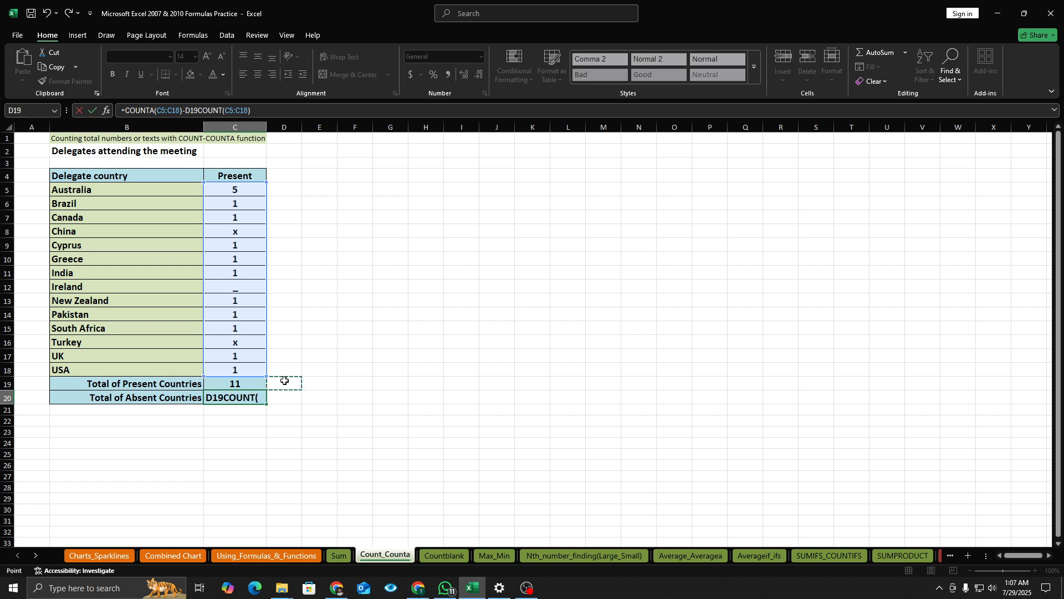
pyautogui.press('BackSpace')
pyautogui.press('BackSpace')
pyautogui.press('BackSpace')
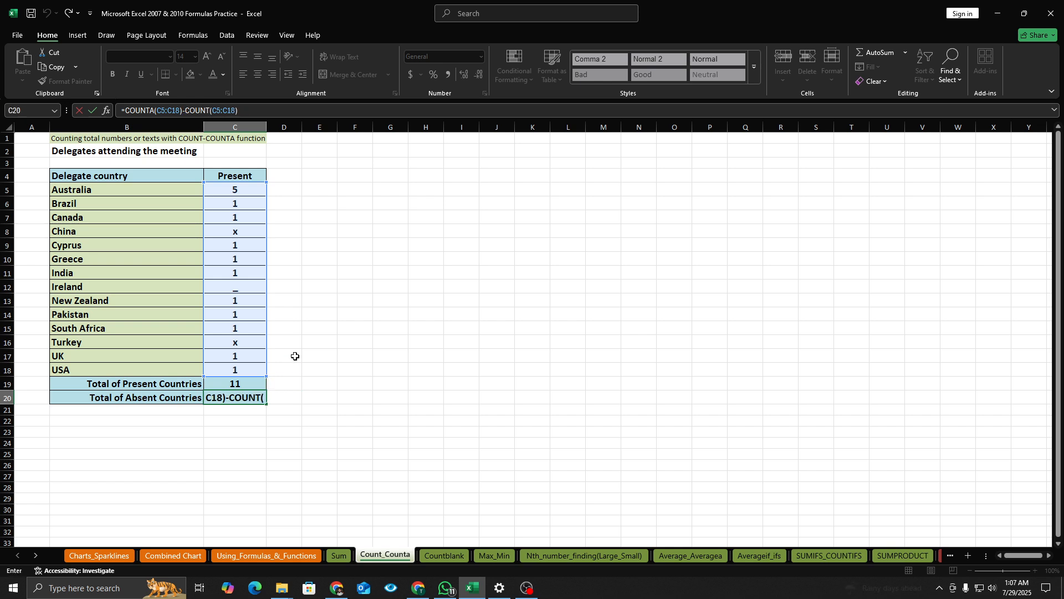
pyautogui.press('Return')
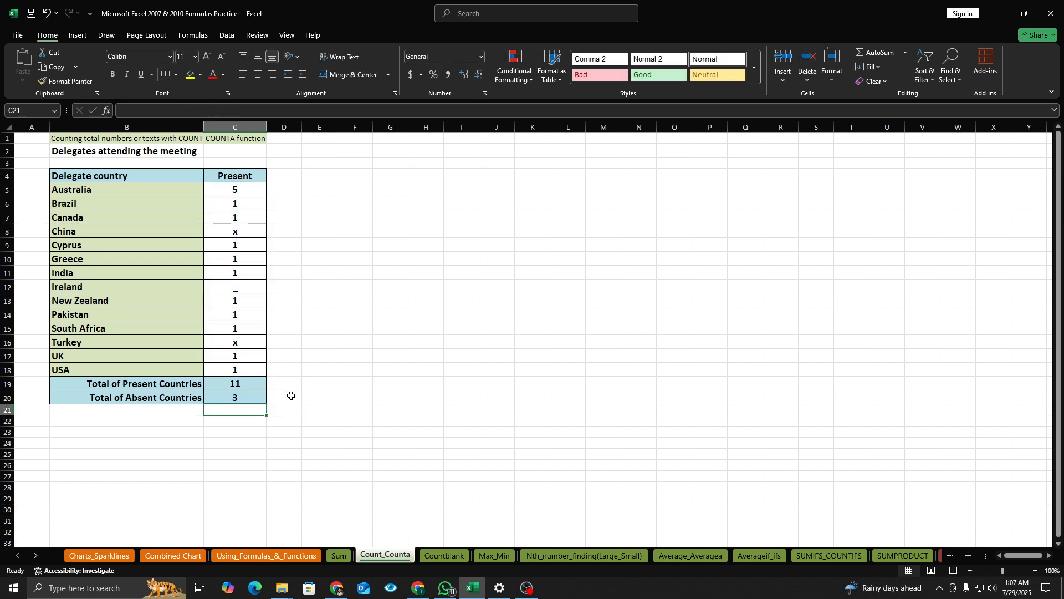
# Switch to the Countblank sheet and inspect the Present cells for China and Turkey, C8 and C16.
pyautogui.click(443, 556)
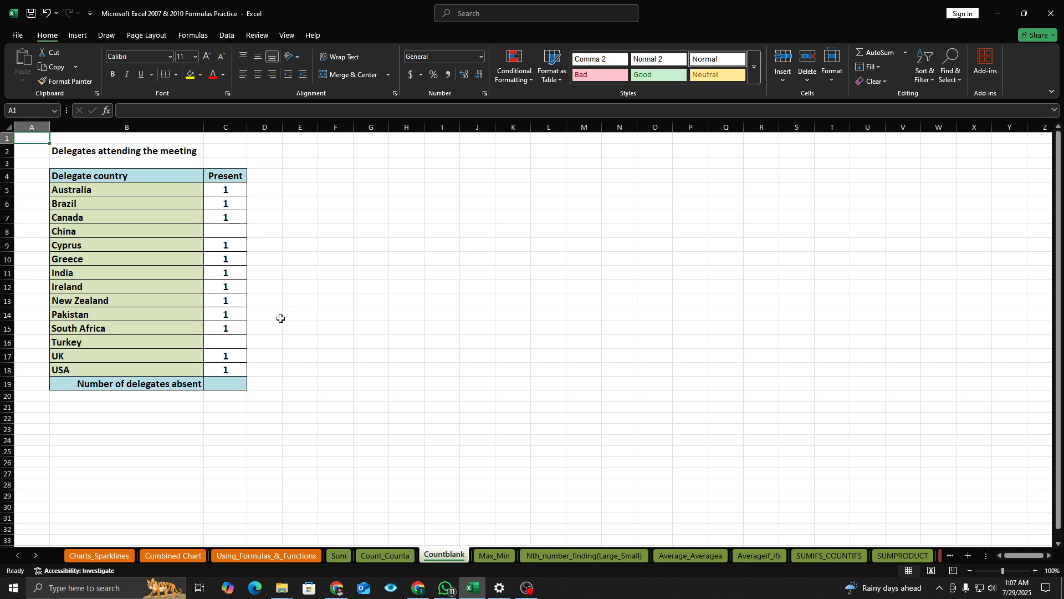
pyautogui.click(220, 232)
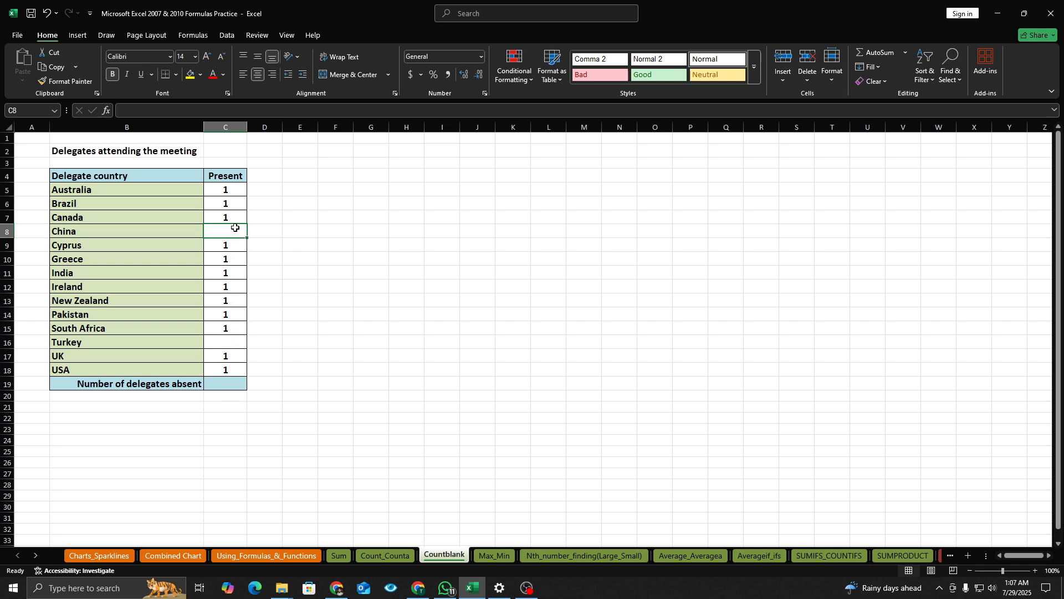
pyautogui.click(236, 337)
# Enter =COUNTBLANK(C5:C18) in C19 beside Number of delegates absent, and check it against the blank cells C8 and C16.
pyautogui.click(233, 388)
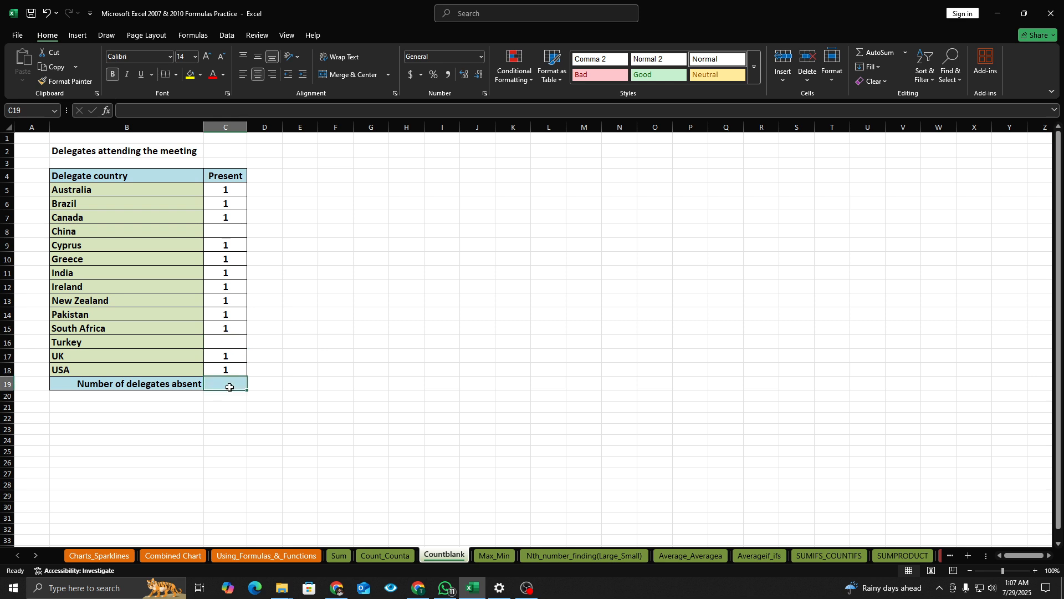
pyautogui.write('=')
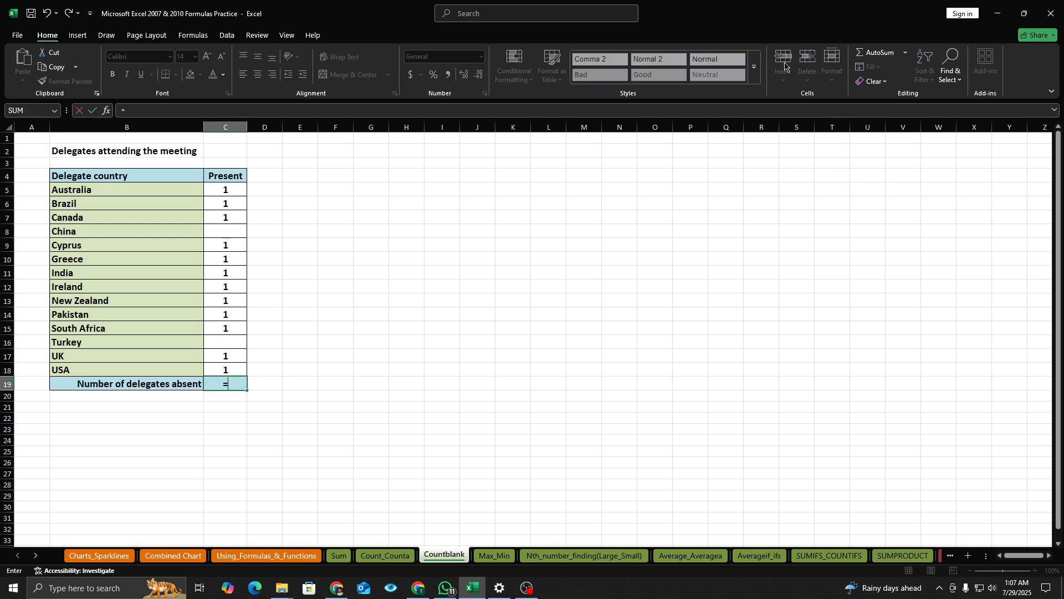
pyautogui.write('countba')
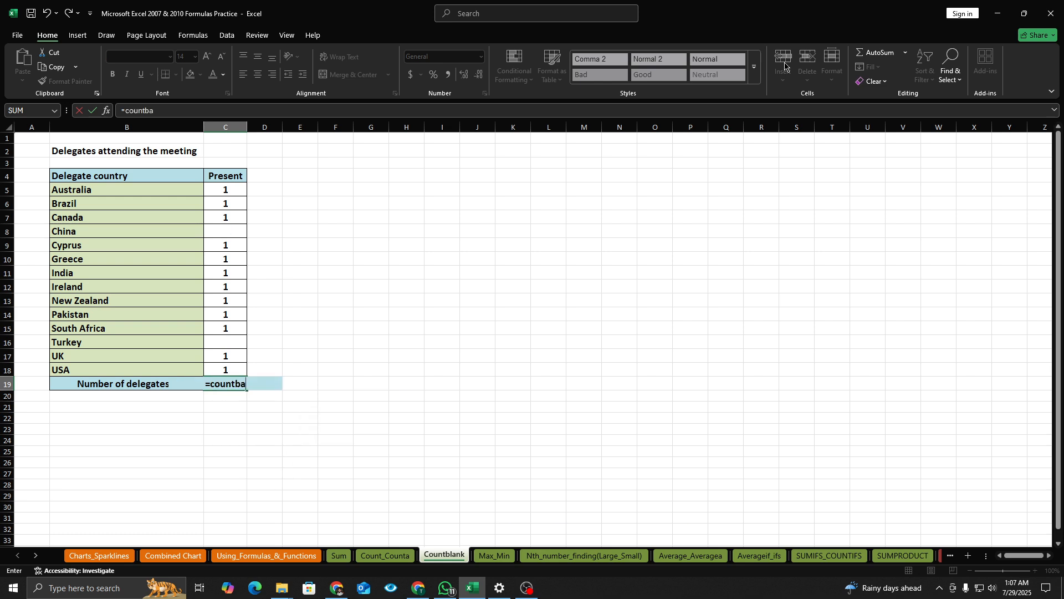
pyautogui.press('BackSpace')
pyautogui.write('lan')
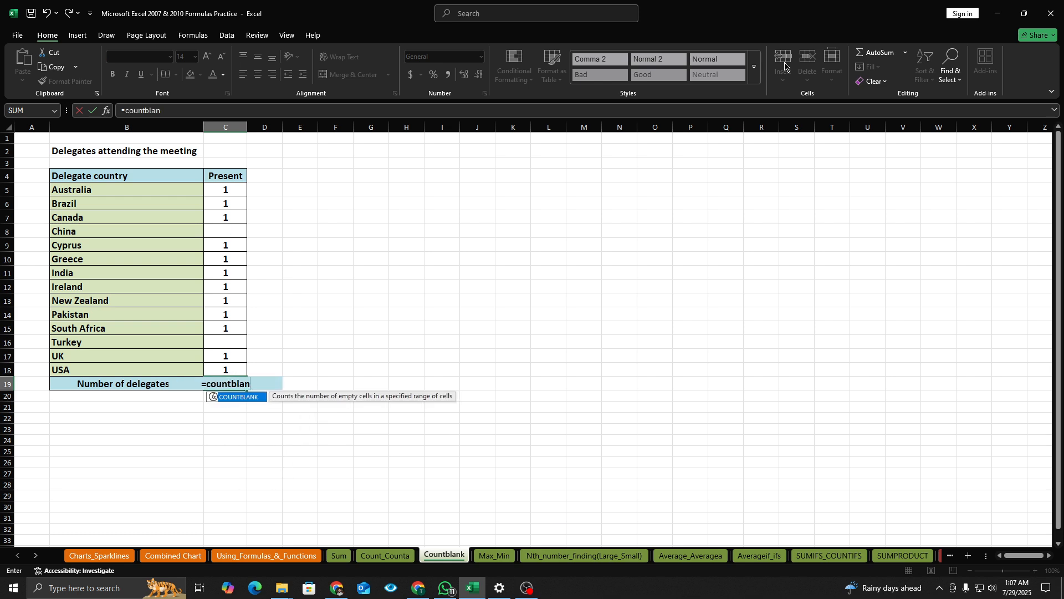
pyautogui.write('k(')
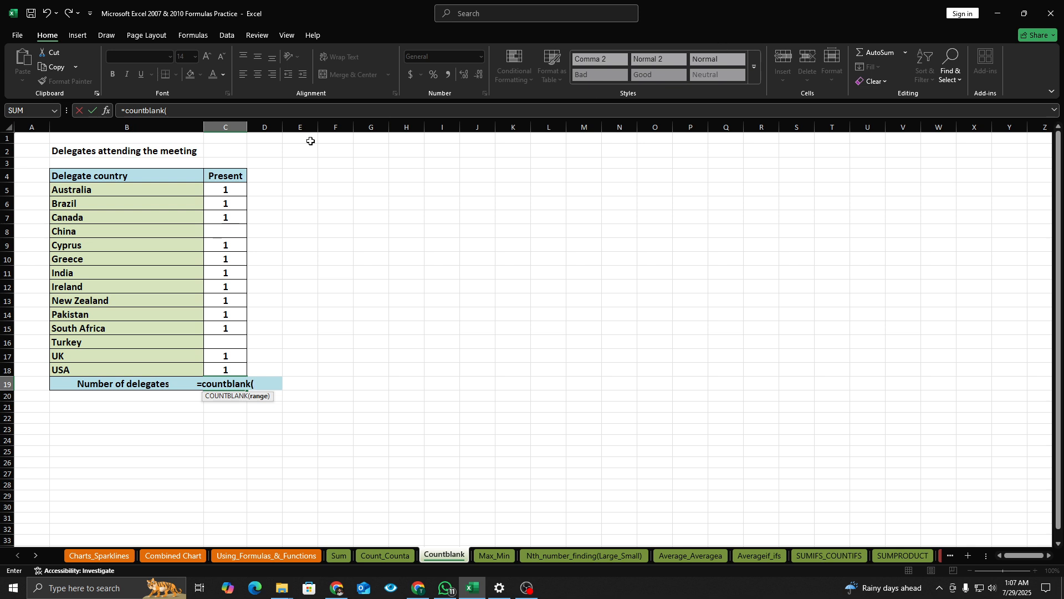
pyautogui.moveTo(231, 190); pyautogui.dragTo(233, 371)
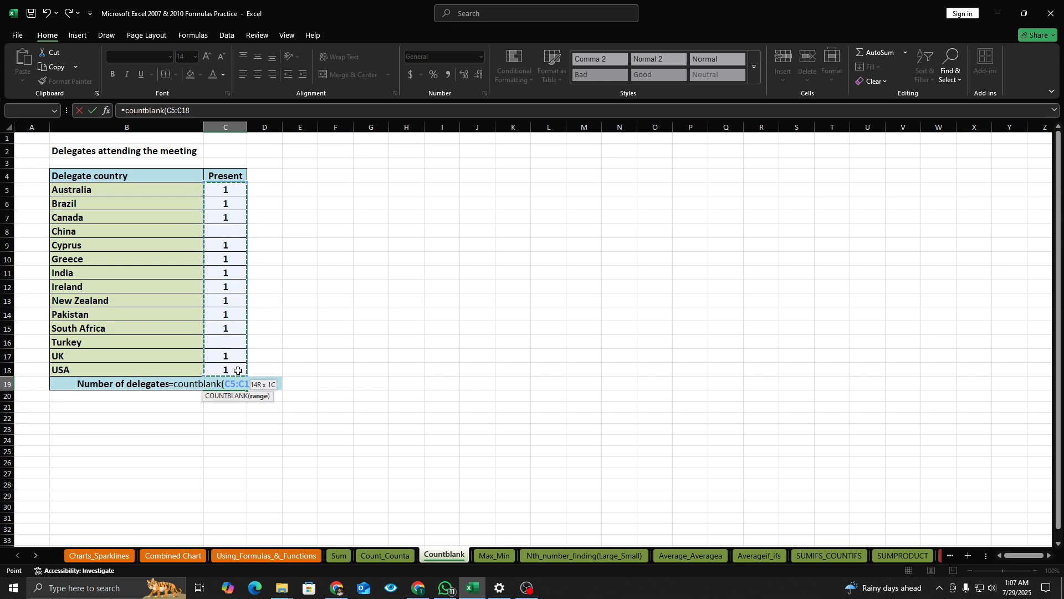
pyautogui.write(')')
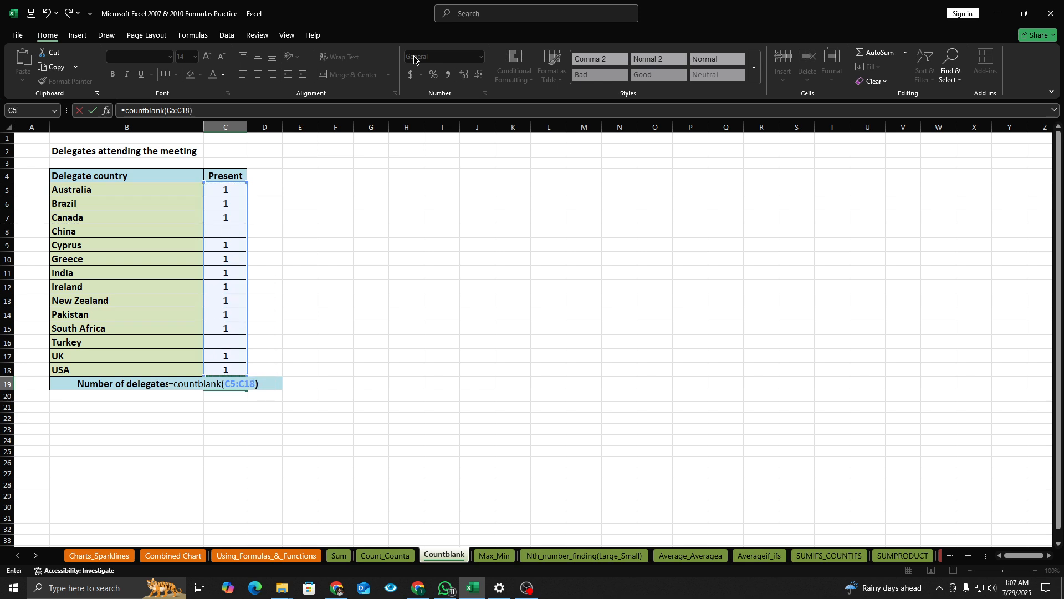
pyautogui.press('Return')
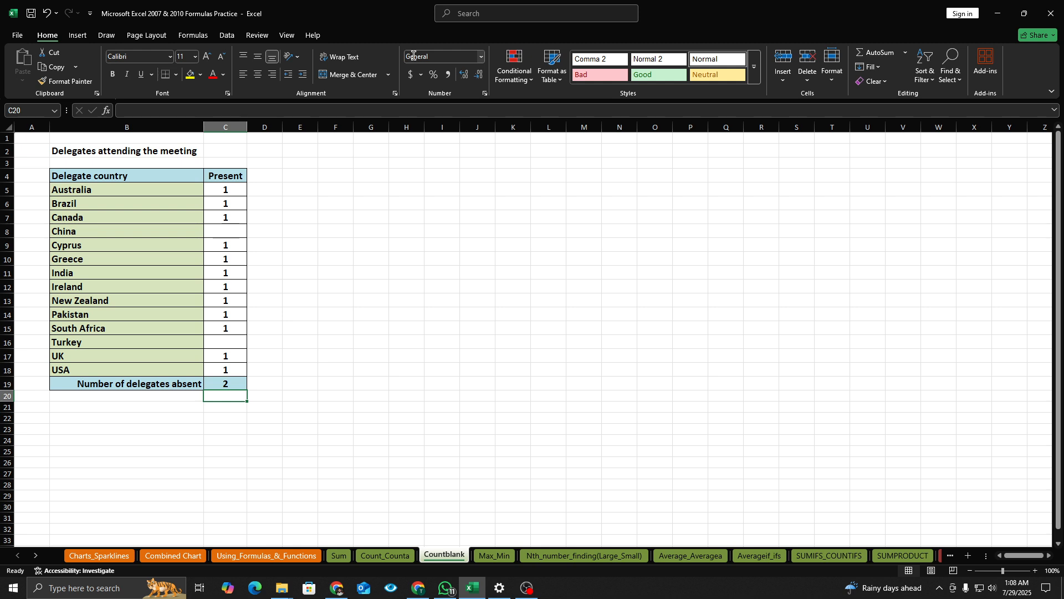
pyautogui.click(240, 231)
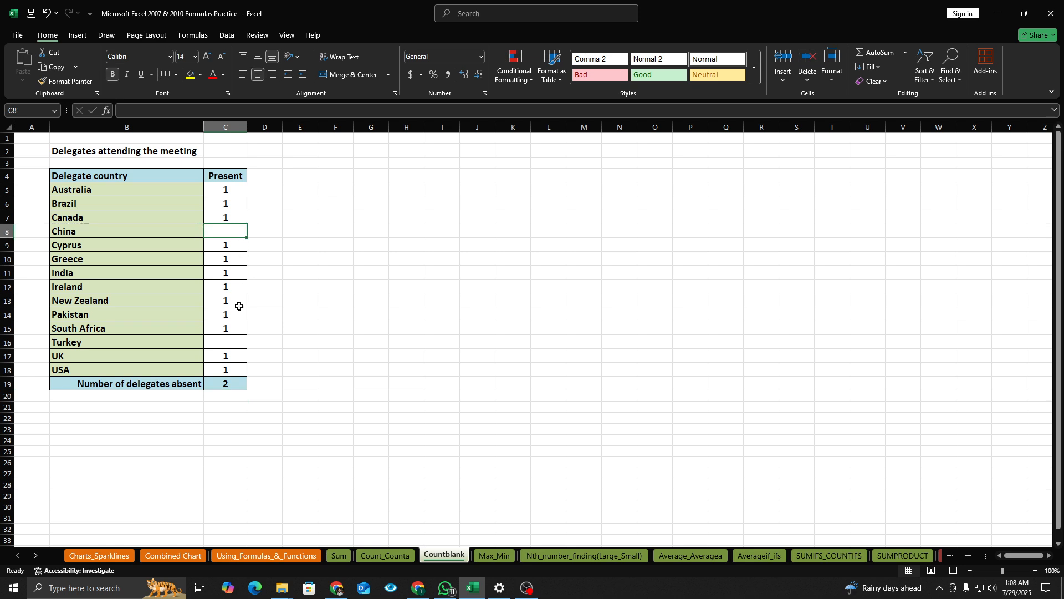
pyautogui.click(228, 339)
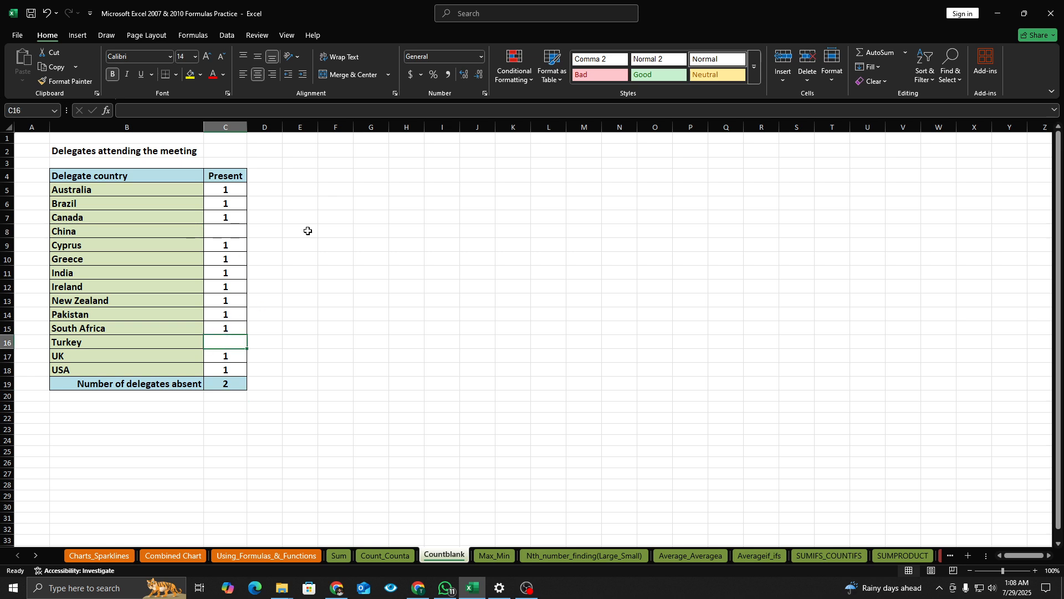